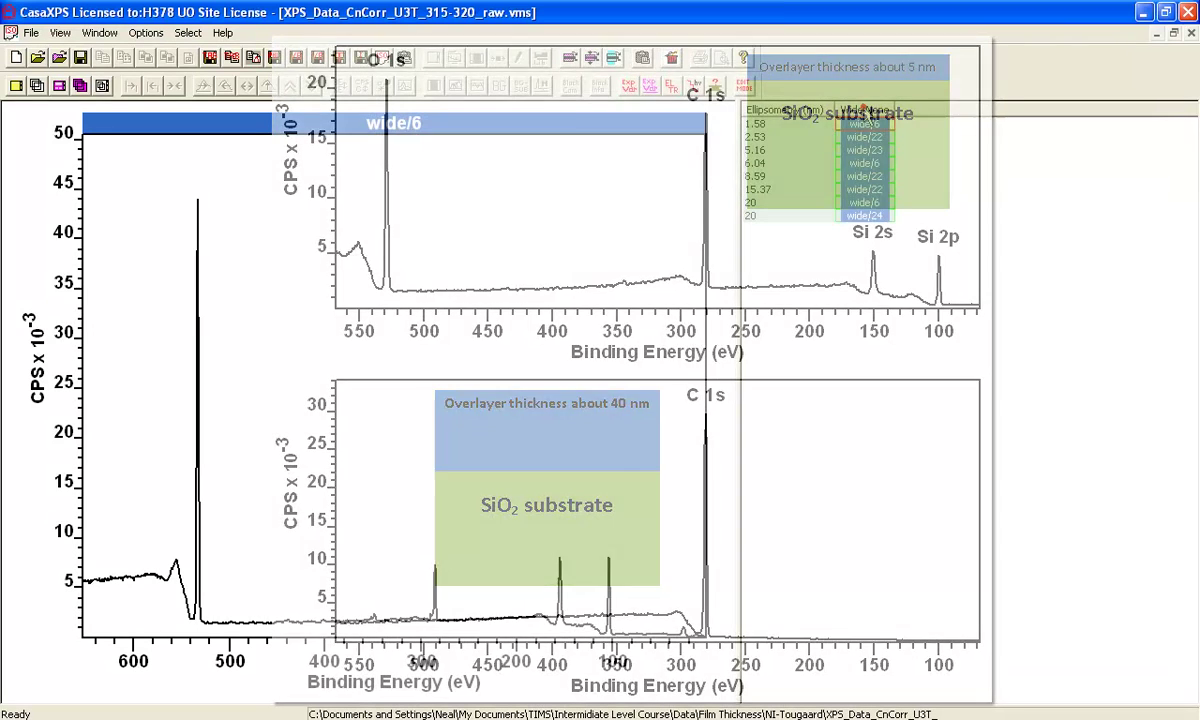
Step: Overlay the eight wide spectra, zoom on their C 1s peaks, and bring up Spectrum Processing
{"action": "left_click", "coordinate": [36, 86]}
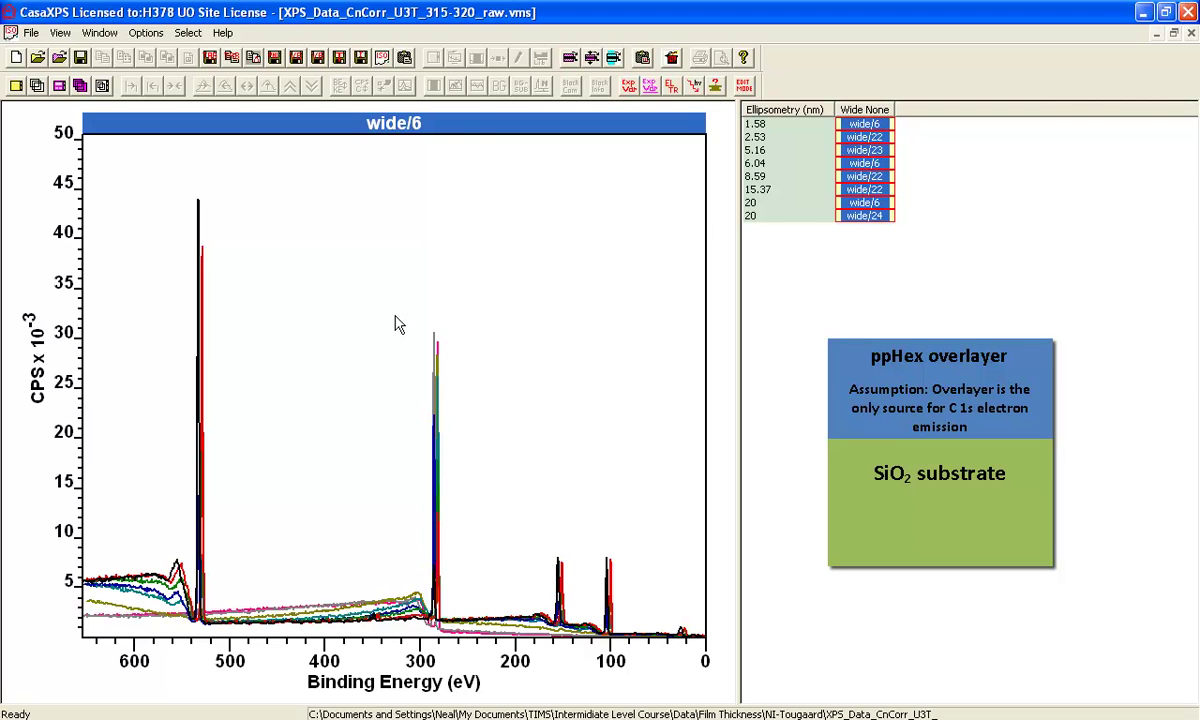
{"action": "left_click_drag", "start_coordinate": [394, 316], "coordinate": [465, 640]}
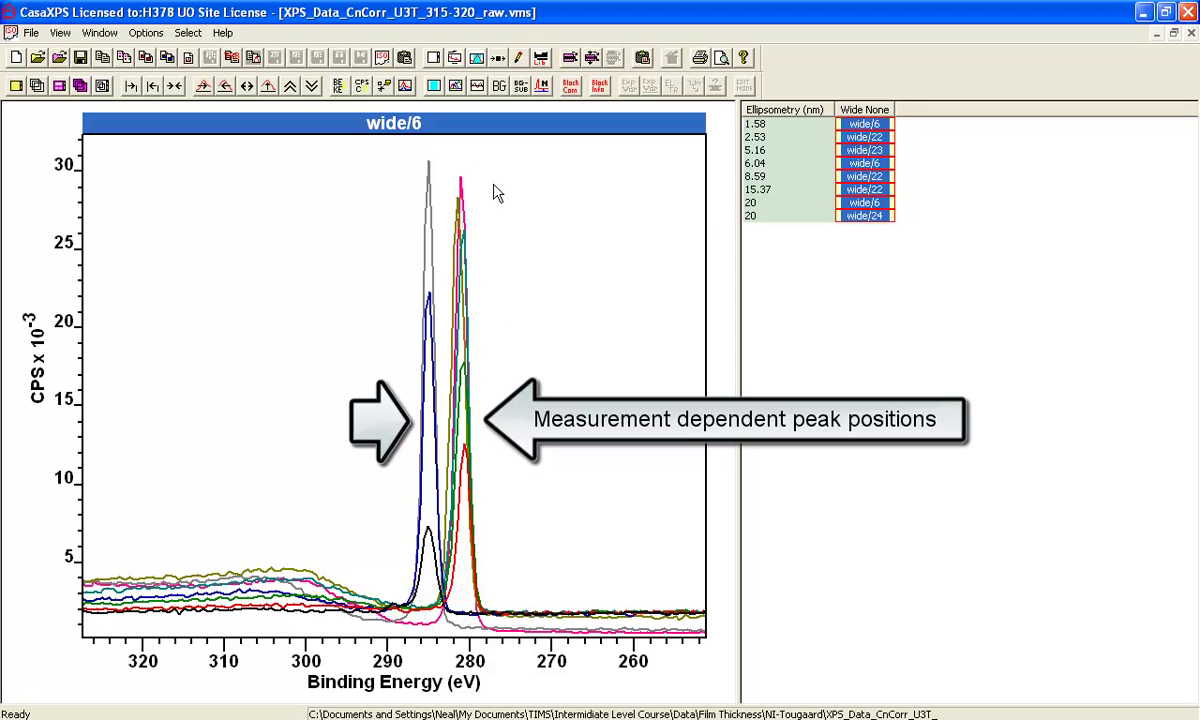
{"action": "left_click", "coordinate": [541, 87]}
{"action": "left_click_drag", "start_coordinate": [557, 236], "coordinate": [955, 309]}
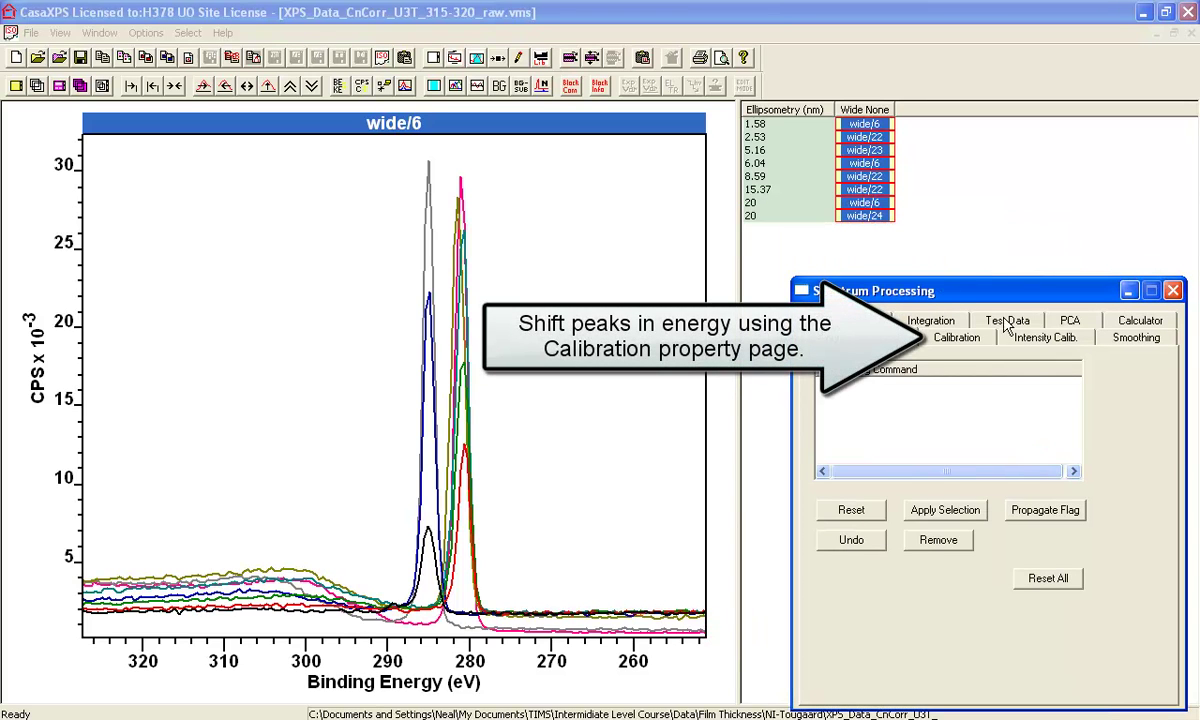
Step: On the Calibration tab, enter a measured interval of 330,270 and a true energy of 285 eV
{"action": "left_click", "coordinate": [950, 336]}
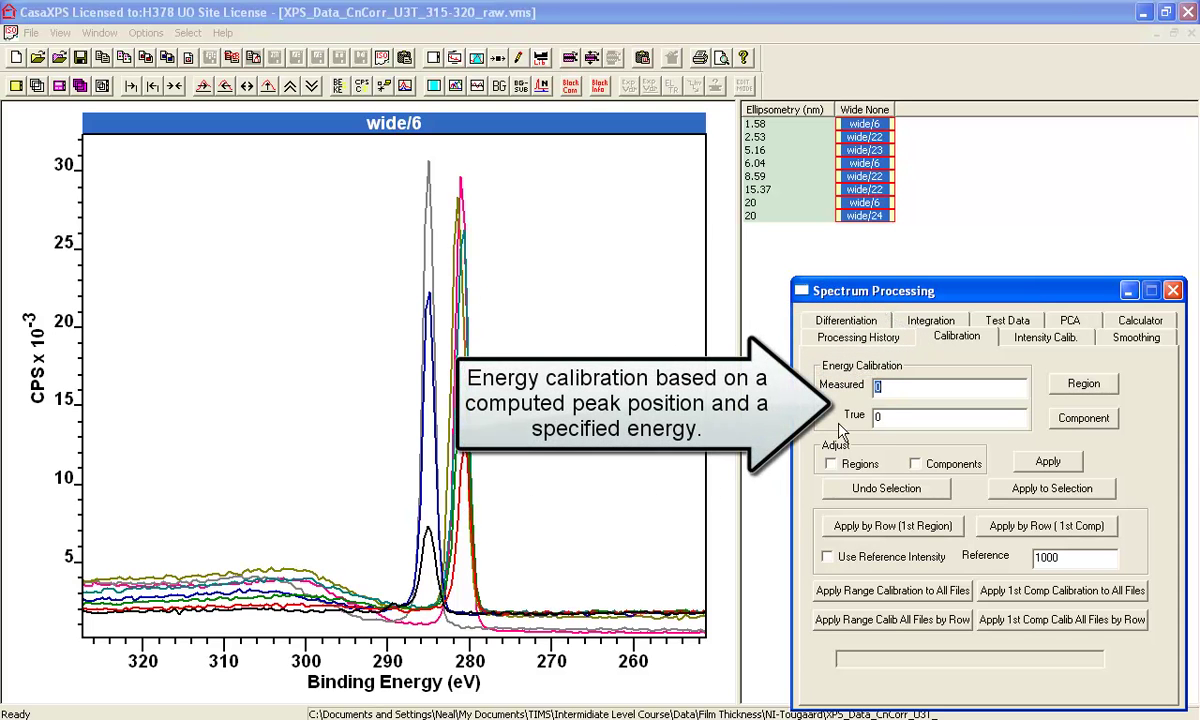
{"action": "double_click", "coordinate": [877, 387]}
{"action": "type", "text": "330,27"}
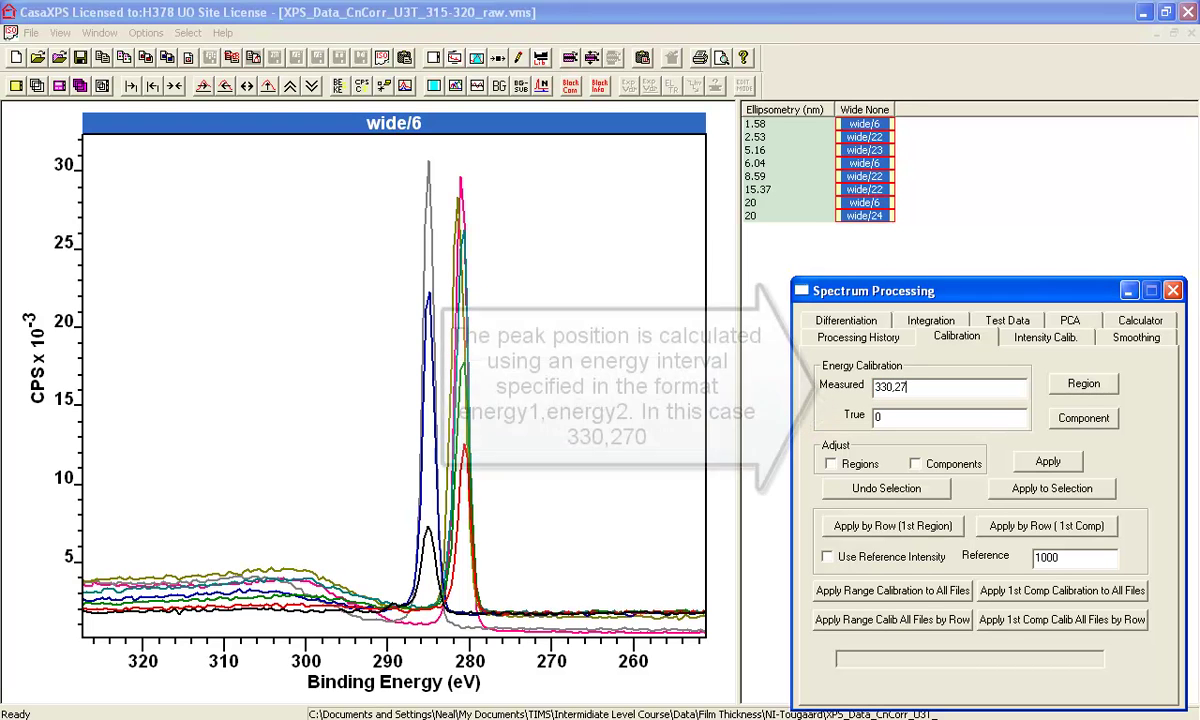
{"action": "type", "text": "0"}
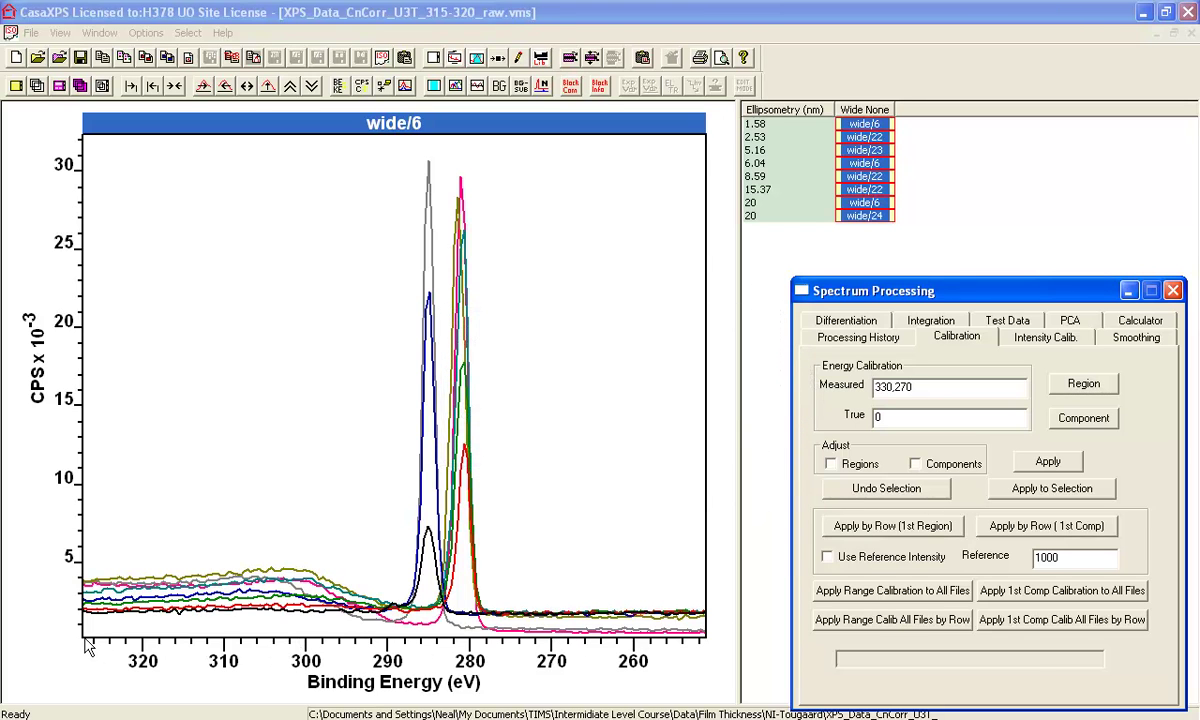
{"action": "left_click", "coordinate": [247, 86]}
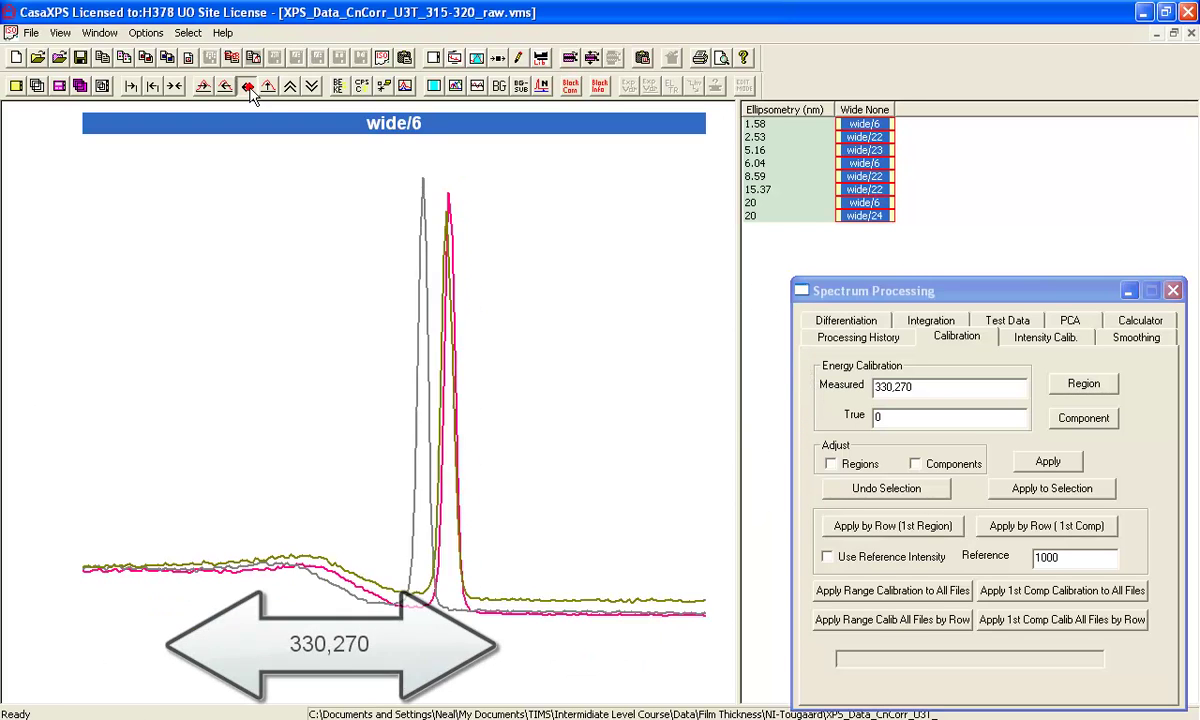
{"action": "left_click", "coordinate": [247, 86]}
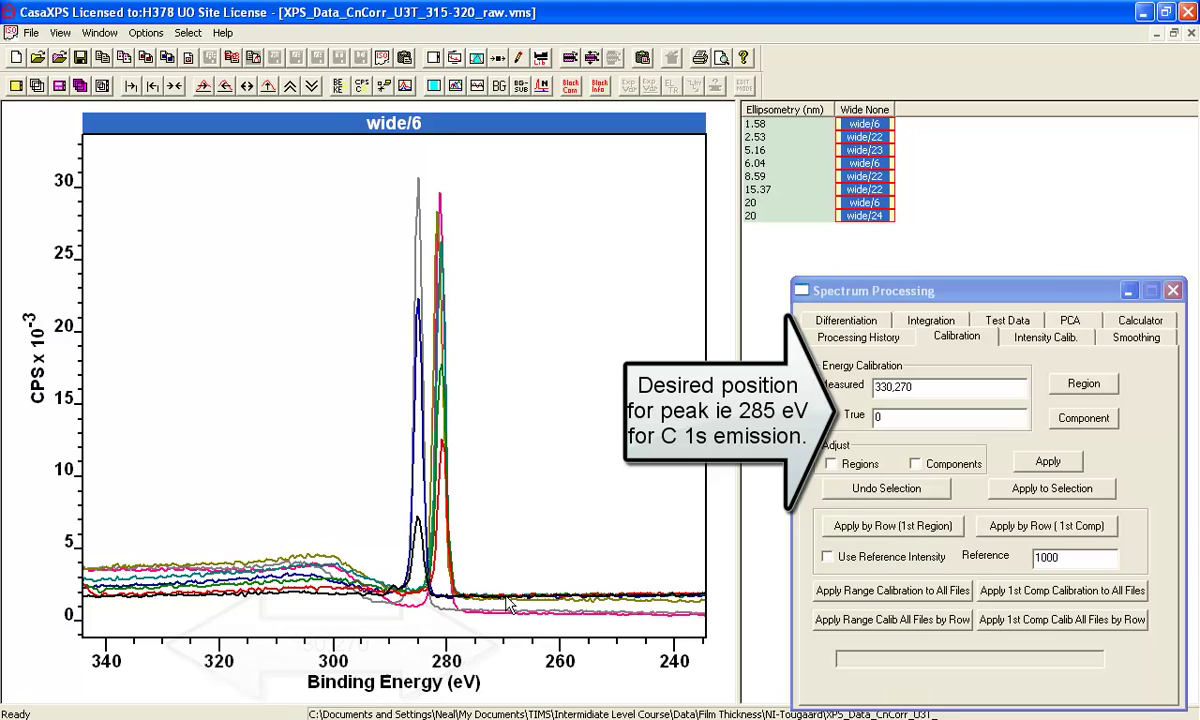
{"action": "double_click", "coordinate": [881, 418]}
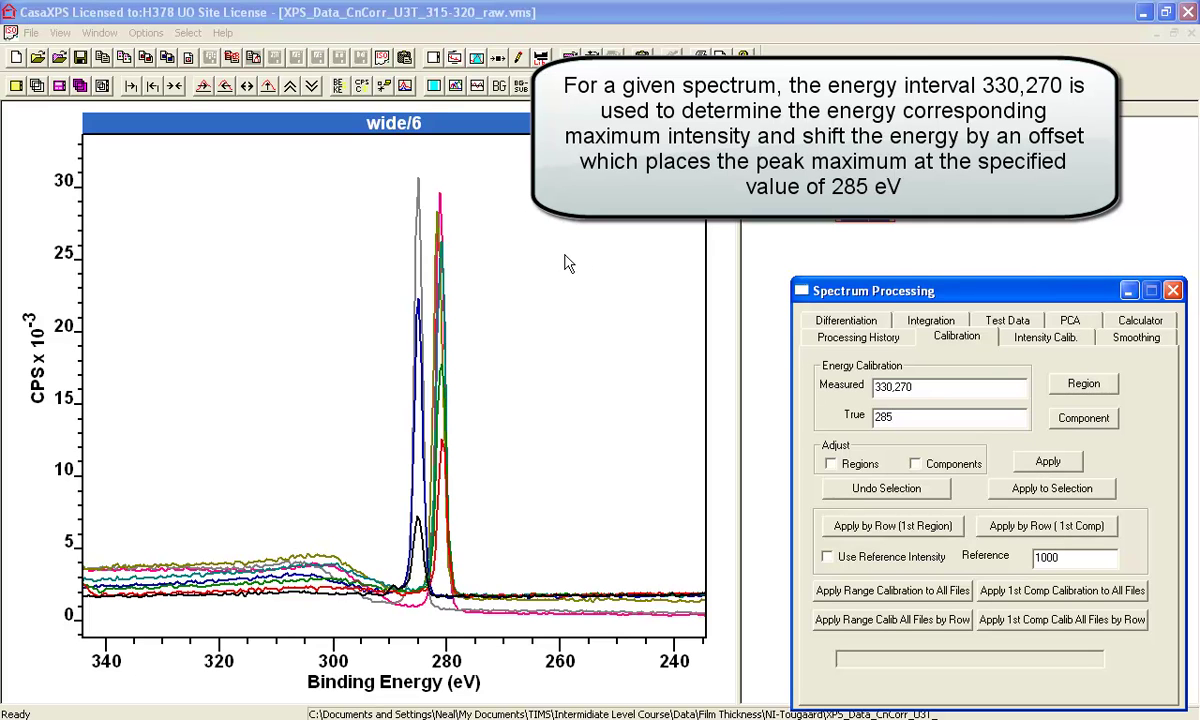
Step: Apply the 285 eV calibration to wide/6, zoom on its C 1s peak, and view its processing history
{"action": "left_click", "coordinate": [1048, 464]}
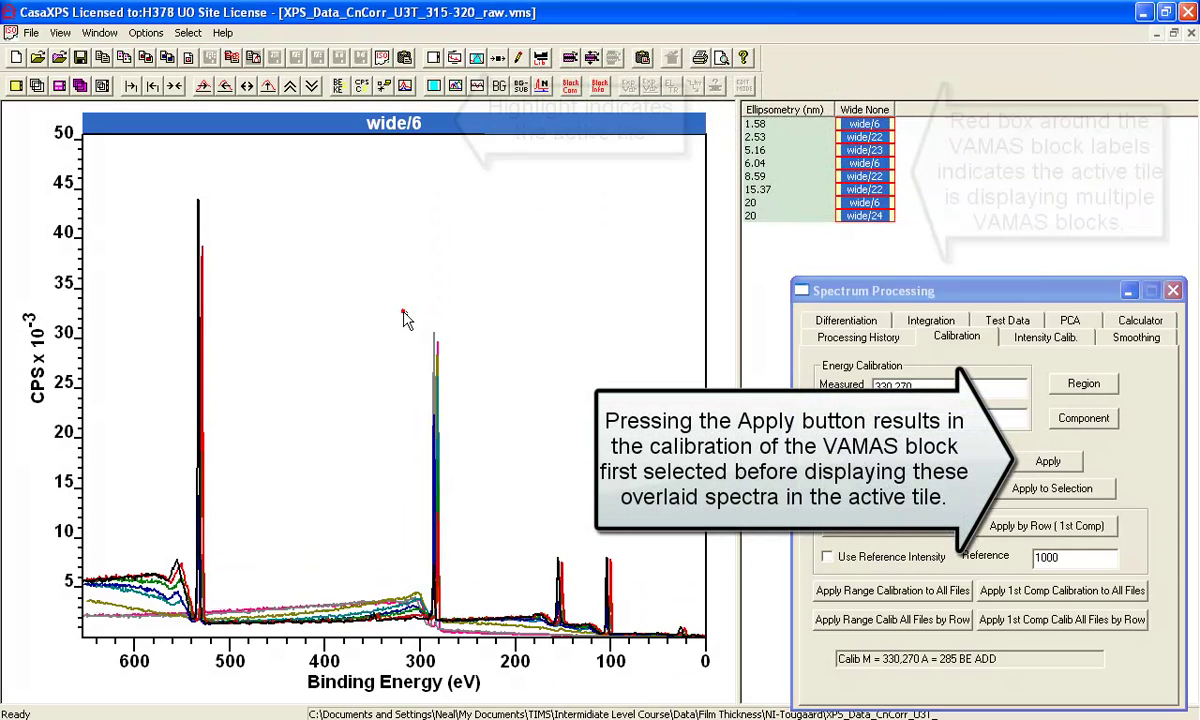
{"action": "left_click_drag", "start_coordinate": [403, 312], "coordinate": [455, 650]}
{"action": "left_click", "coordinate": [425, 514]}
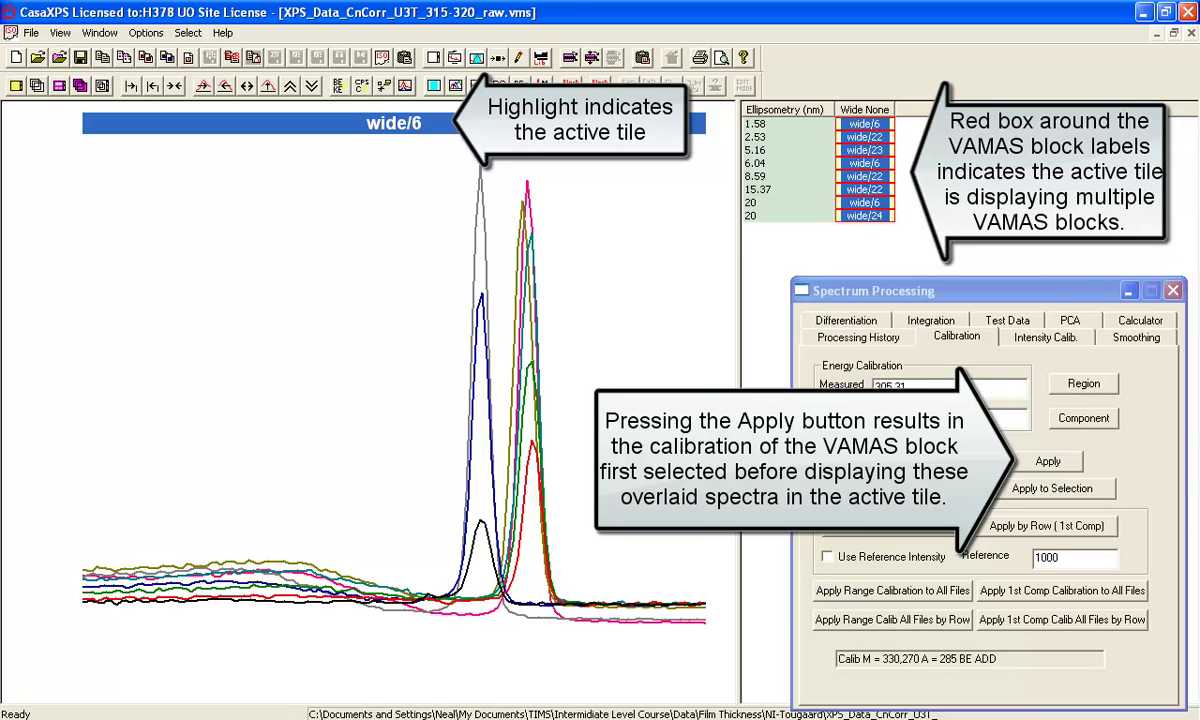
{"action": "left_click", "coordinate": [866, 338]}
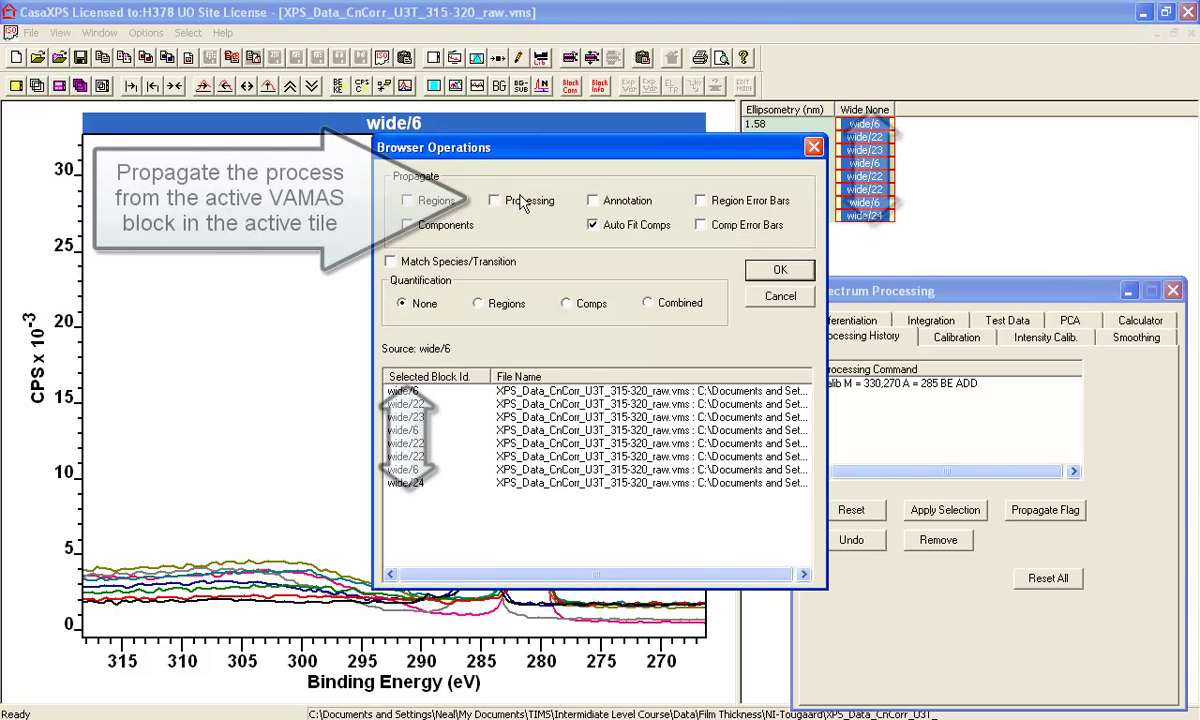
Step: Propagate the calibration to all eight spectra with Processing ticked and Auto Fit Comps off
{"action": "left_click", "coordinate": [494, 200]}
{"action": "left_click", "coordinate": [600, 225]}
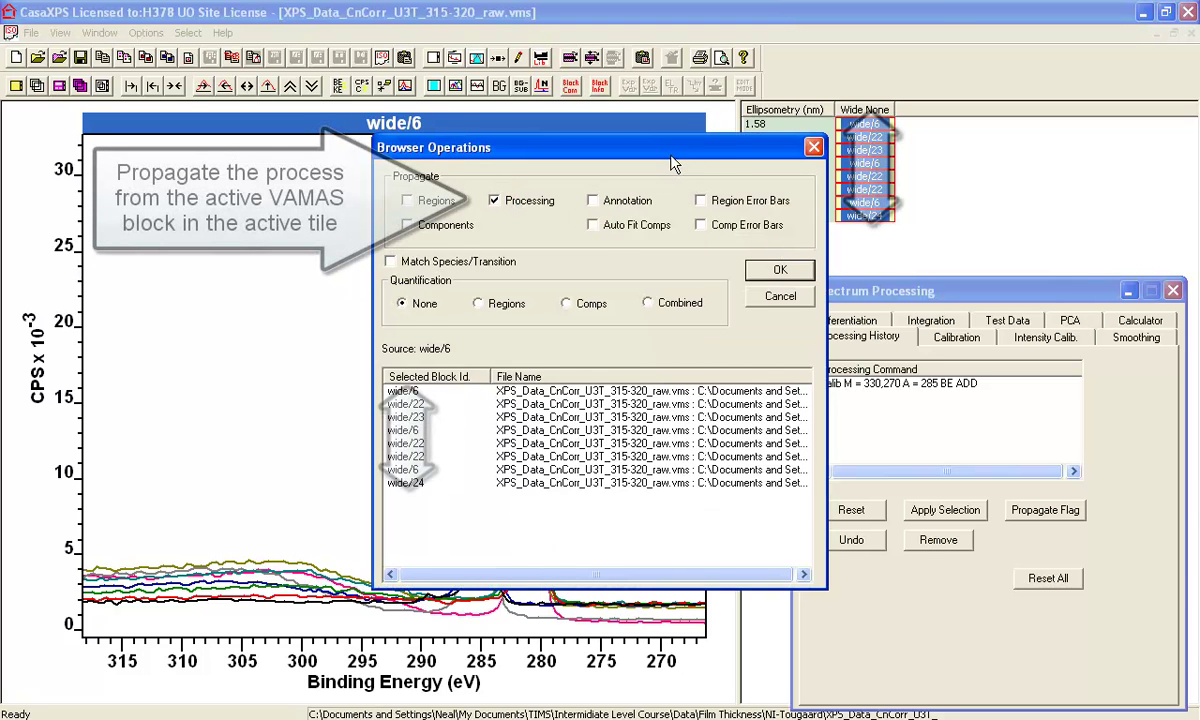
{"action": "left_click_drag", "start_coordinate": [628, 144], "coordinate": [892, 185]}
{"action": "left_click", "coordinate": [1058, 308]}
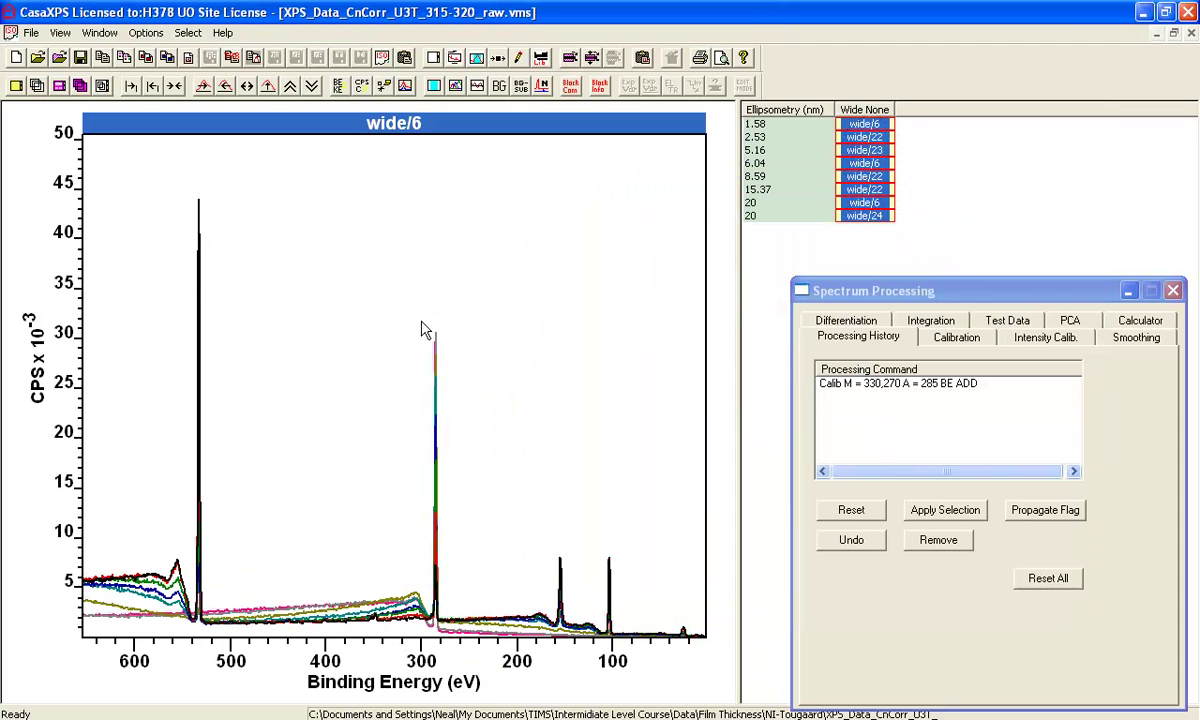
{"action": "left_click_drag", "start_coordinate": [421, 322], "coordinate": [450, 616]}
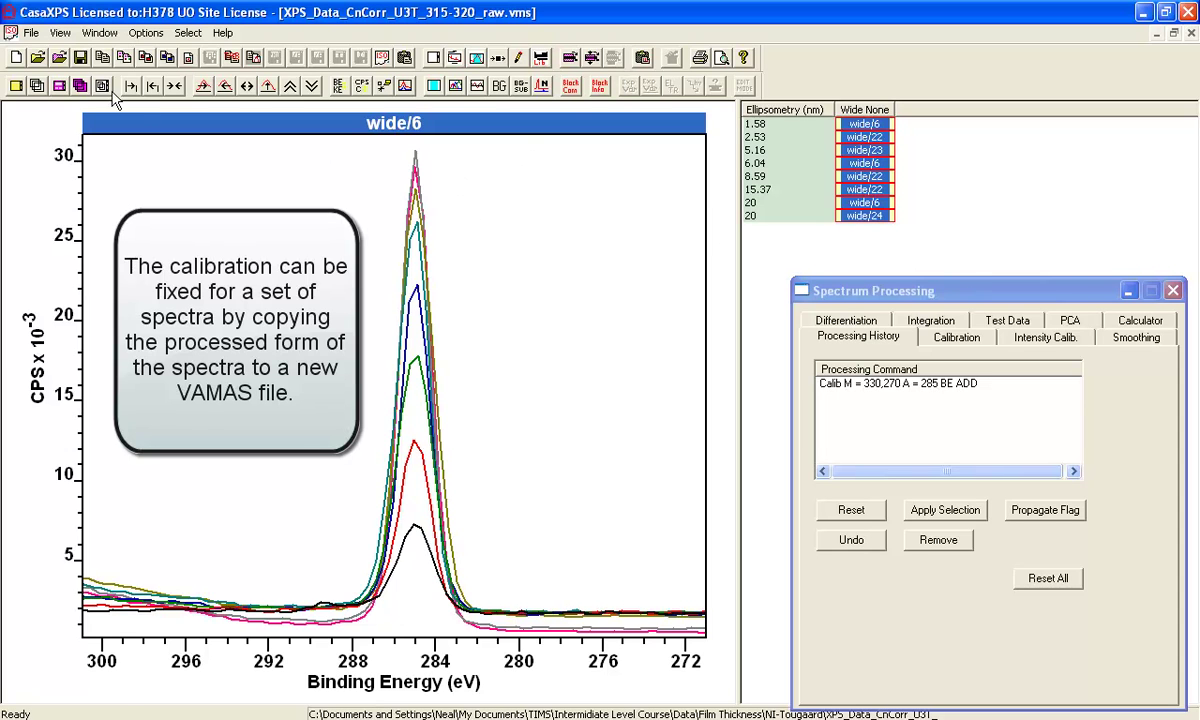
Step: Copy the eight spectra as processed data only into a new document, then overlay and zoom on C 1s
{"action": "left_click", "coordinate": [16, 57]}
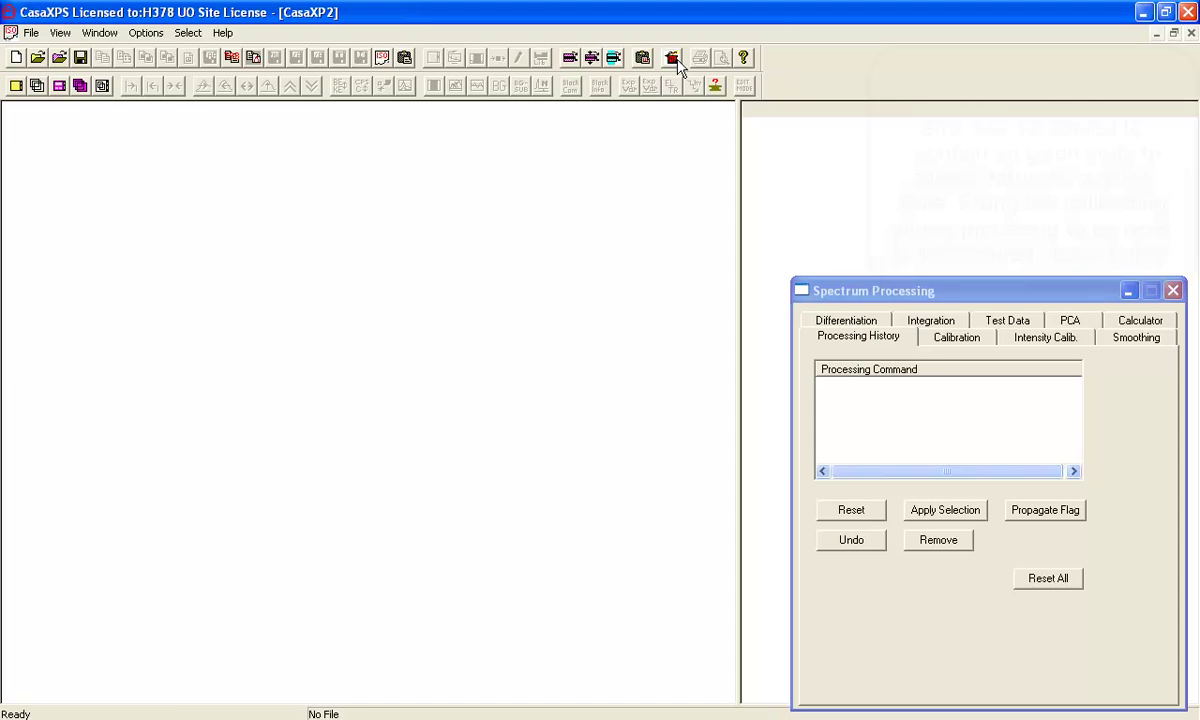
{"action": "left_click", "coordinate": [675, 60]}
{"action": "left_click", "coordinate": [384, 227]}
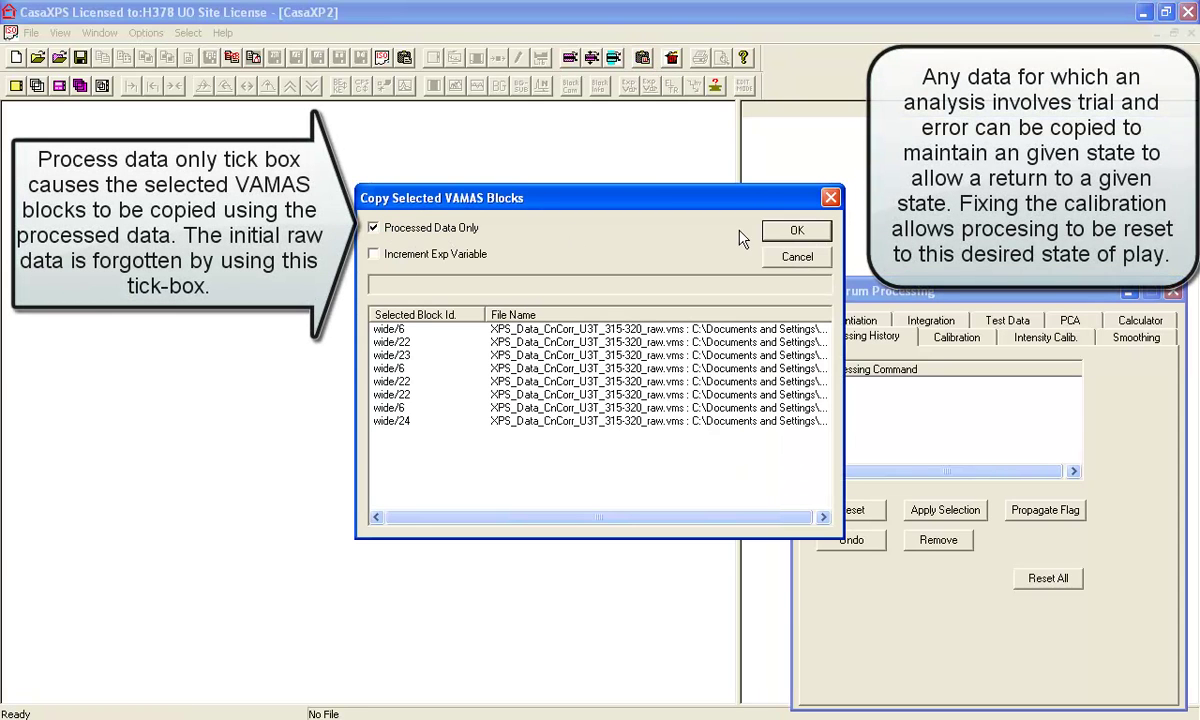
{"action": "left_click", "coordinate": [795, 230]}
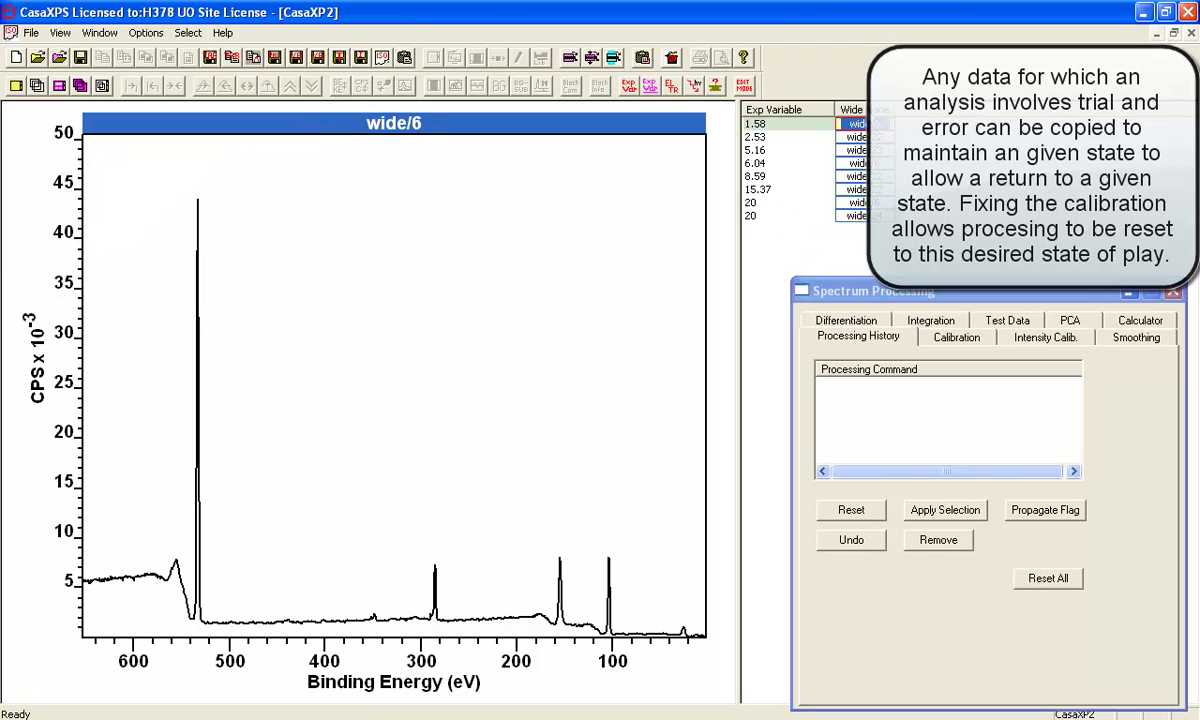
{"action": "left_click", "coordinate": [34, 85]}
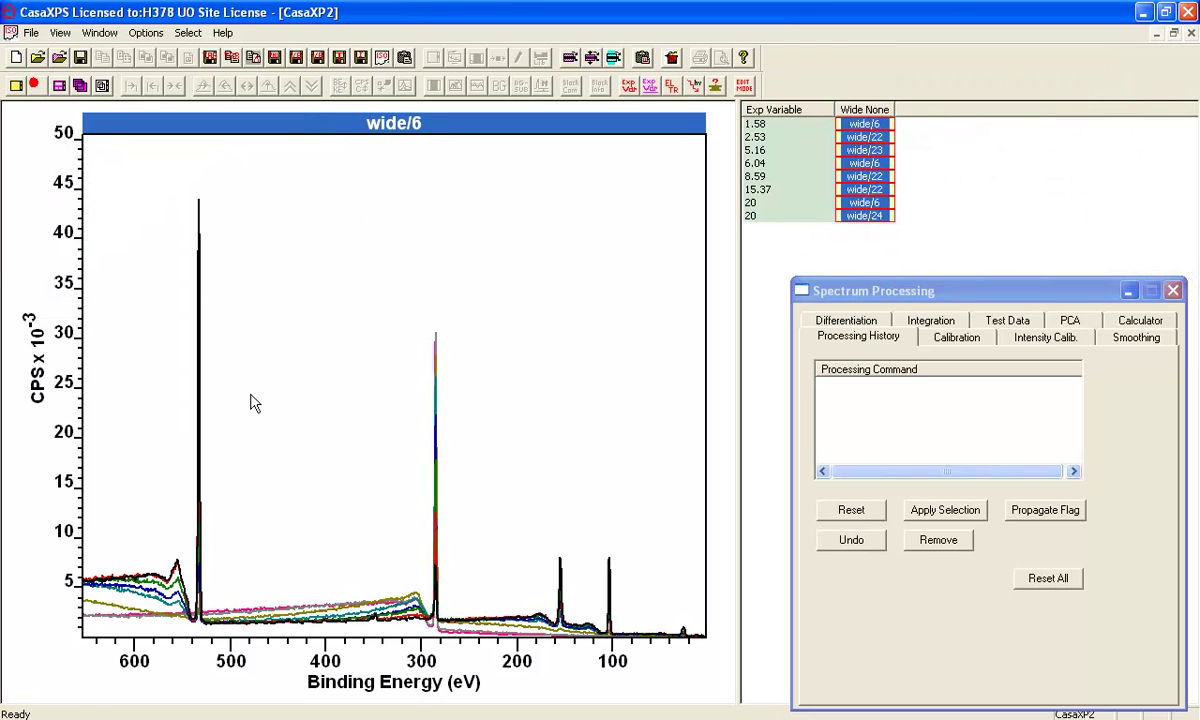
{"action": "left_click_drag", "start_coordinate": [408, 308], "coordinate": [460, 637]}
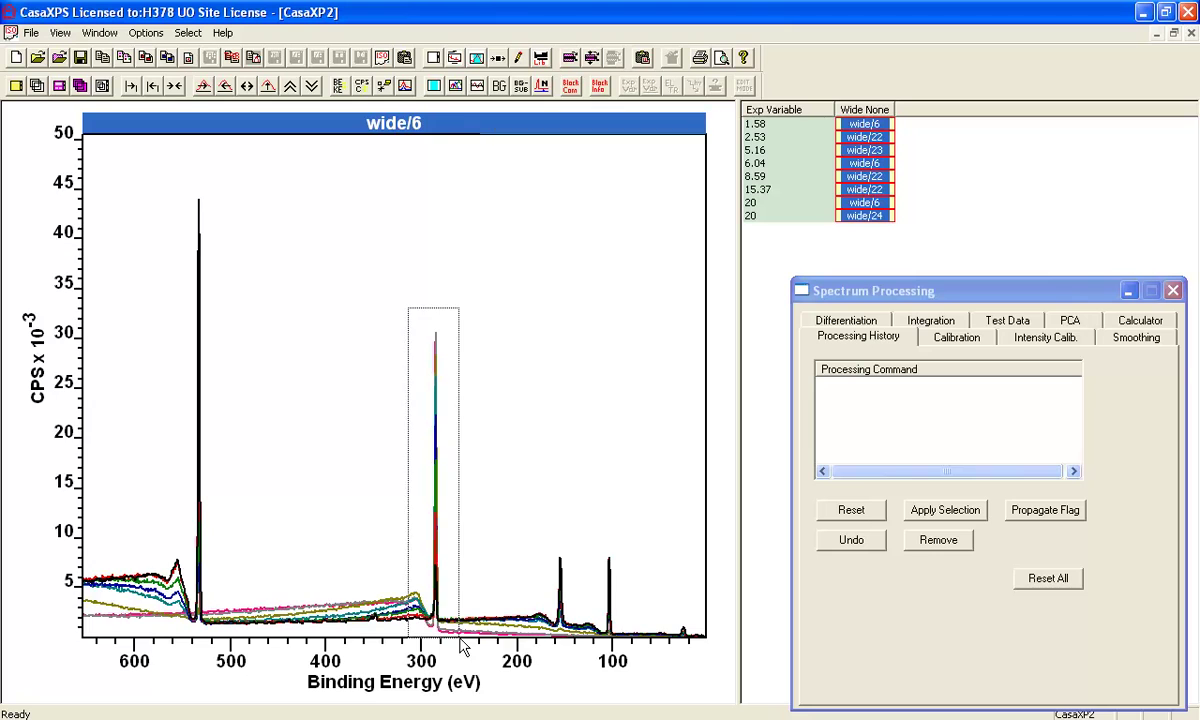
{"action": "left_click", "coordinate": [455, 485]}
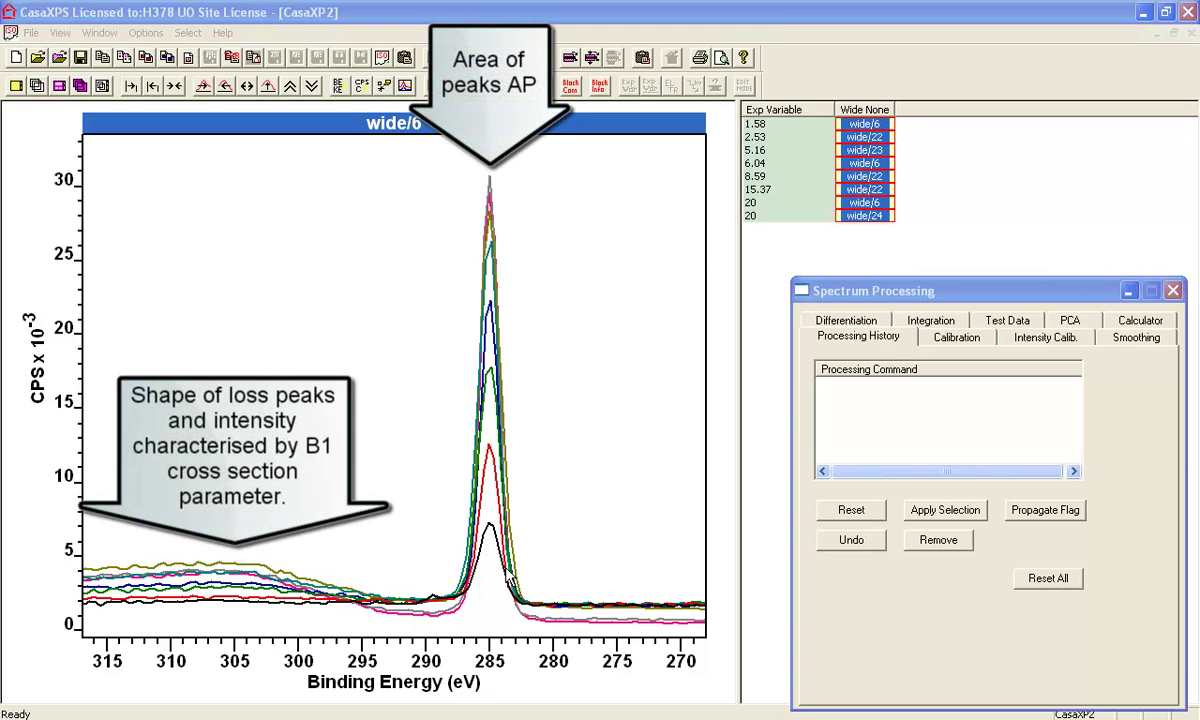
Step: Create a new region on wide/6 from the Quantification Parameters Regions tab
{"action": "left_click", "coordinate": [383, 187]}
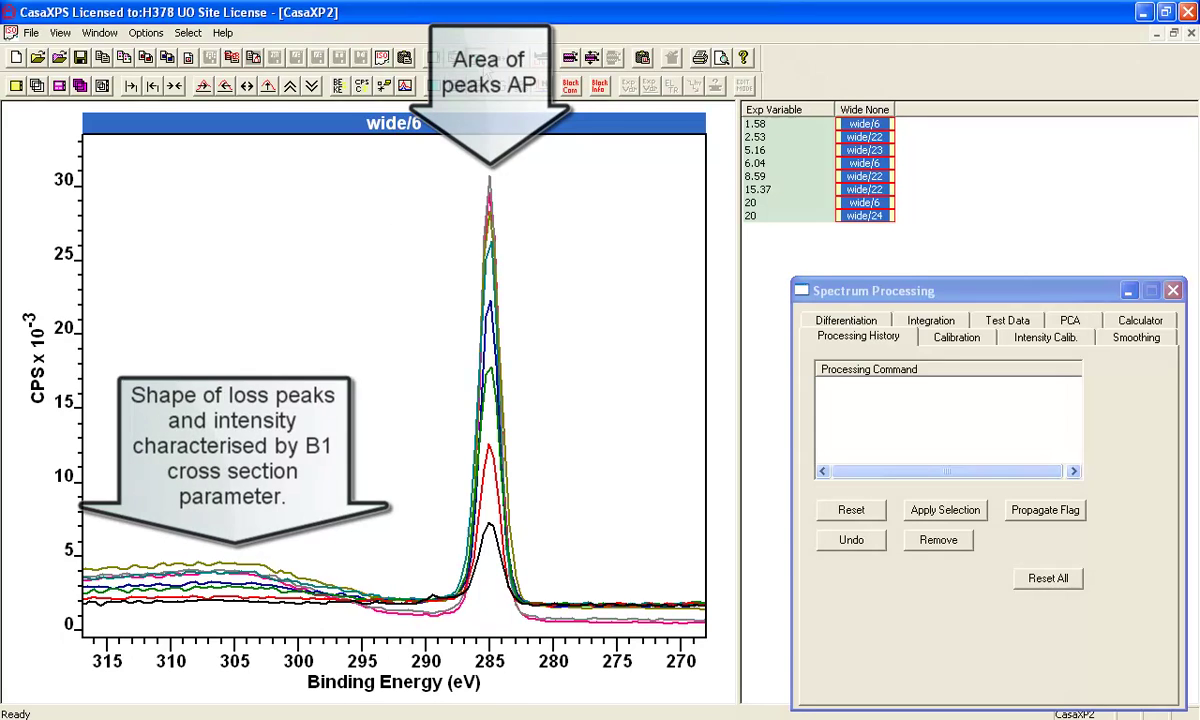
{"action": "left_click_drag", "start_coordinate": [503, 137], "coordinate": [897, 203]}
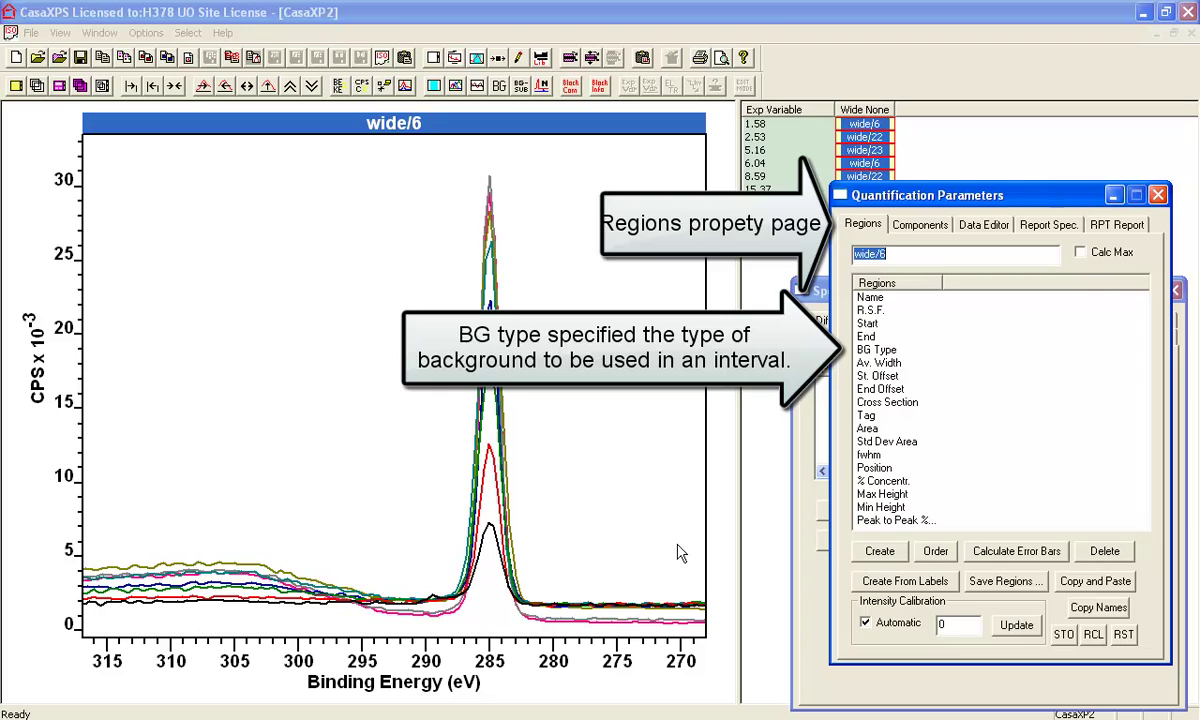
{"action": "left_click", "coordinate": [880, 551]}
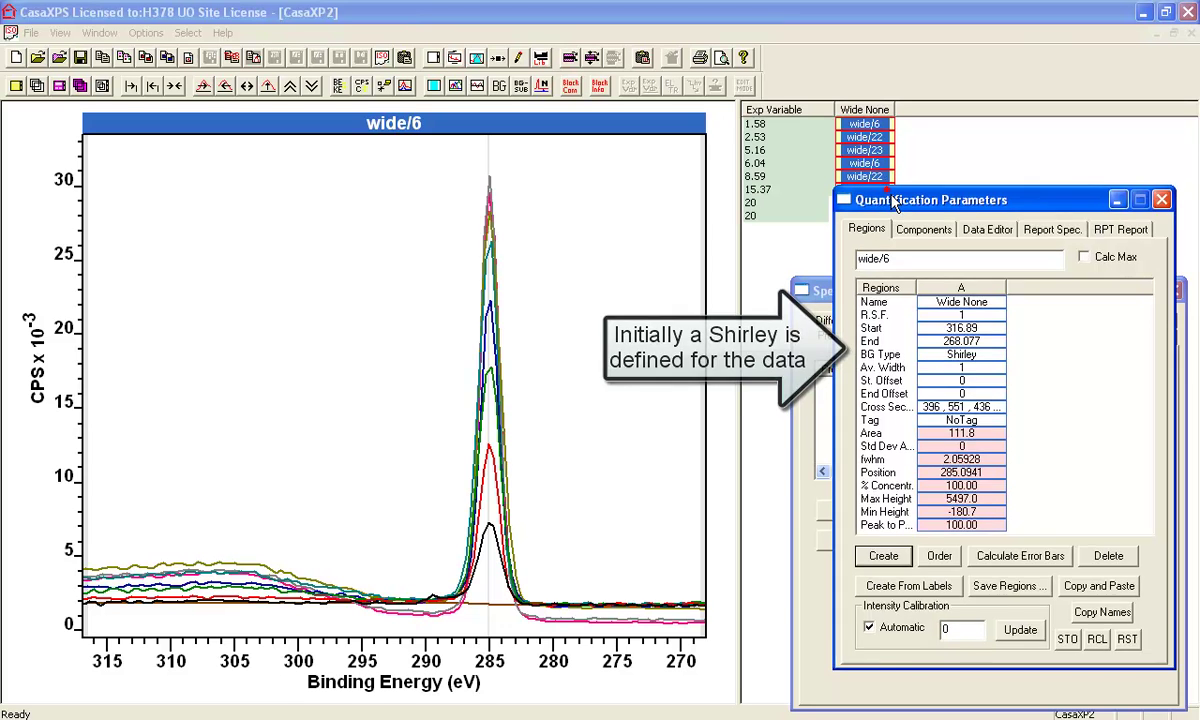
{"action": "left_click_drag", "start_coordinate": [885, 195], "coordinate": [904, 241]}
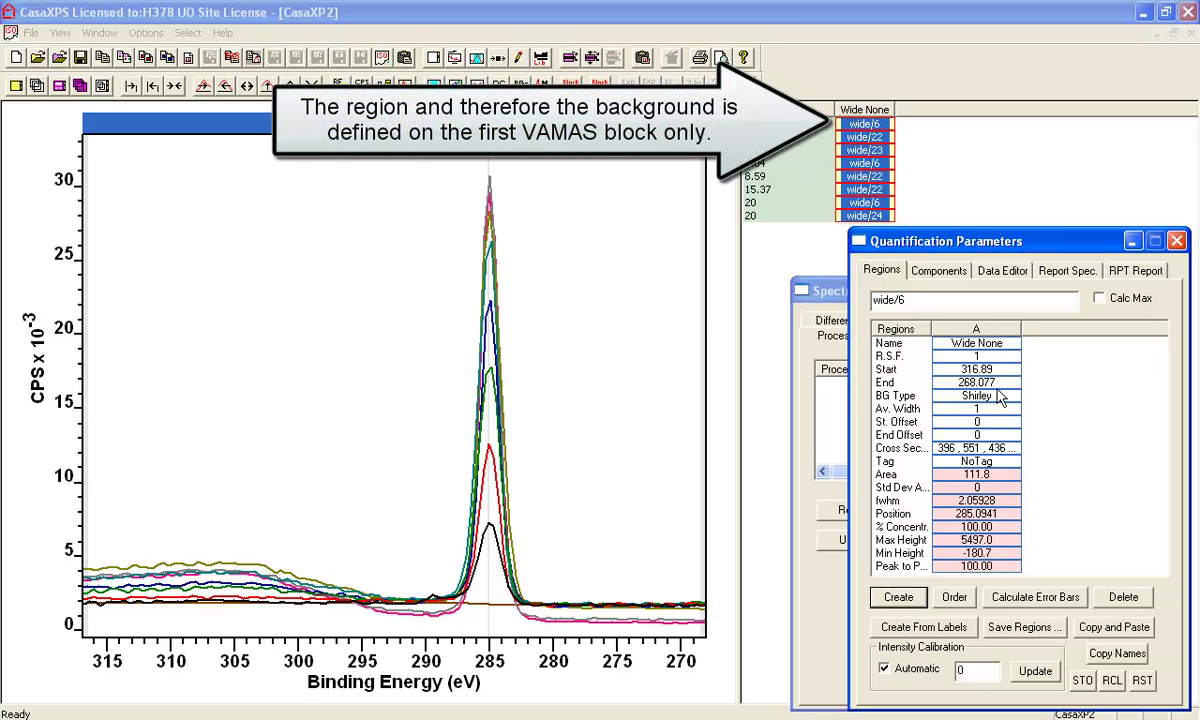
Step: Set the region's Start to 315 eV and End to 270 eV
{"action": "left_click", "coordinate": [984, 369]}
{"action": "left_click_drag", "start_coordinate": [986, 369], "coordinate": [901, 371]}
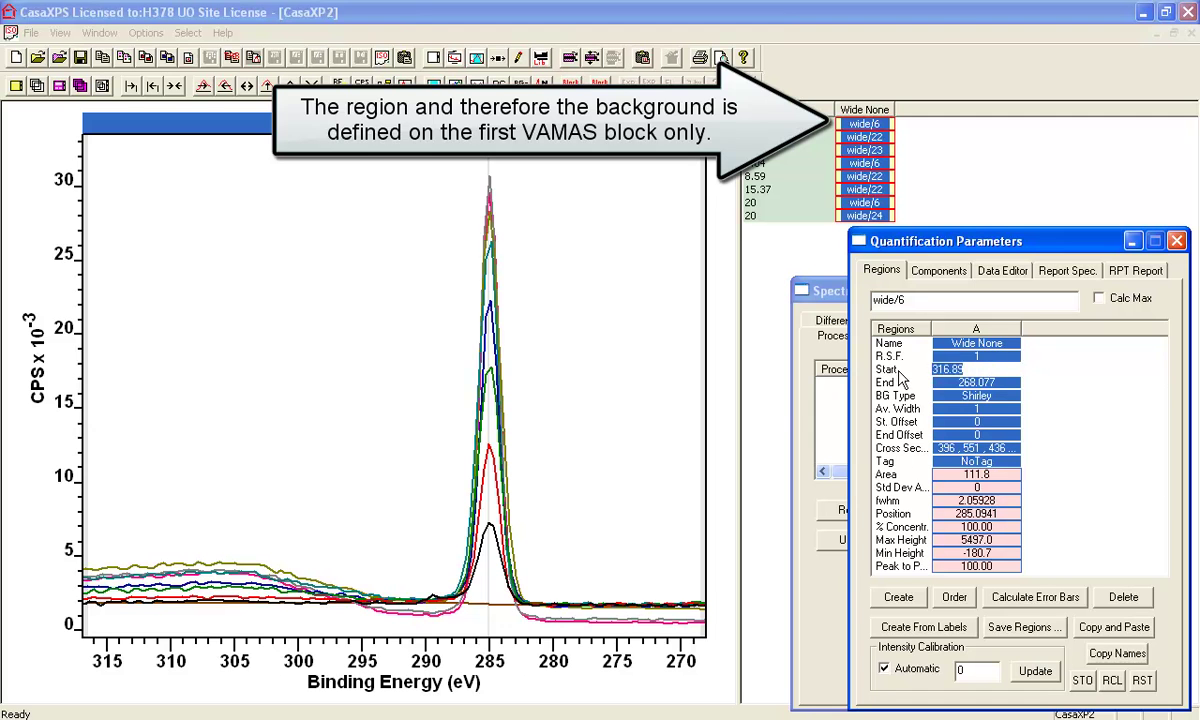
{"action": "type", "text": "315"}
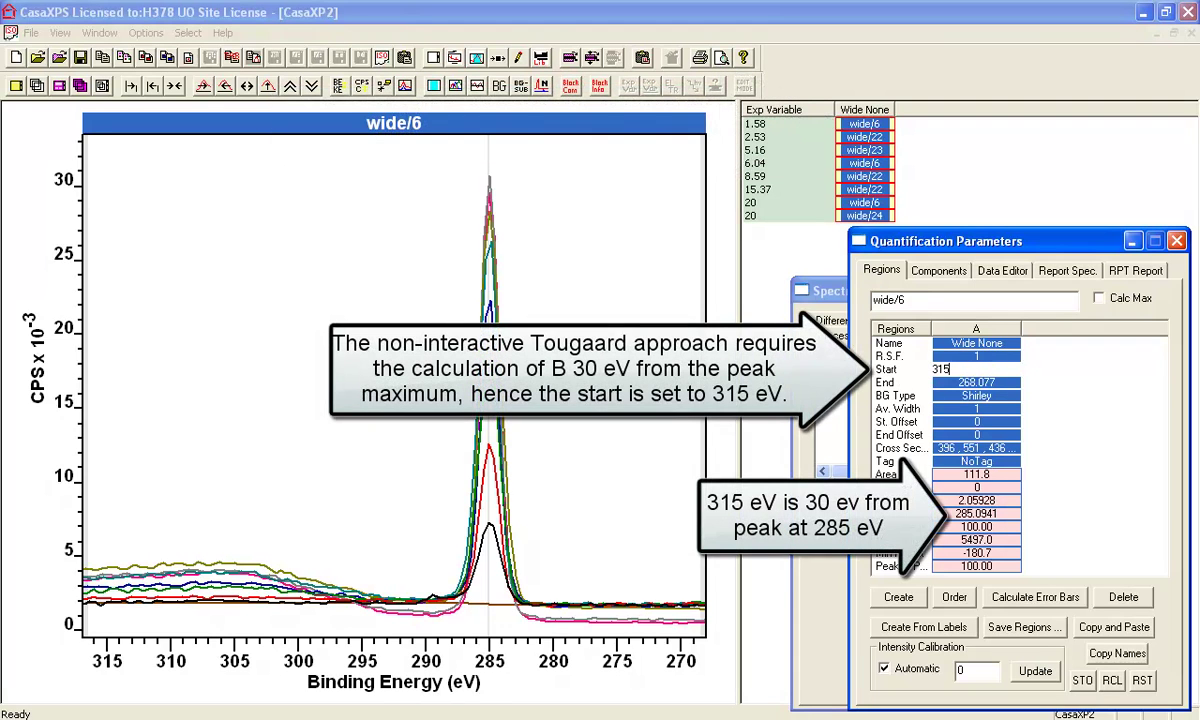
{"action": "key", "text": "Return"}
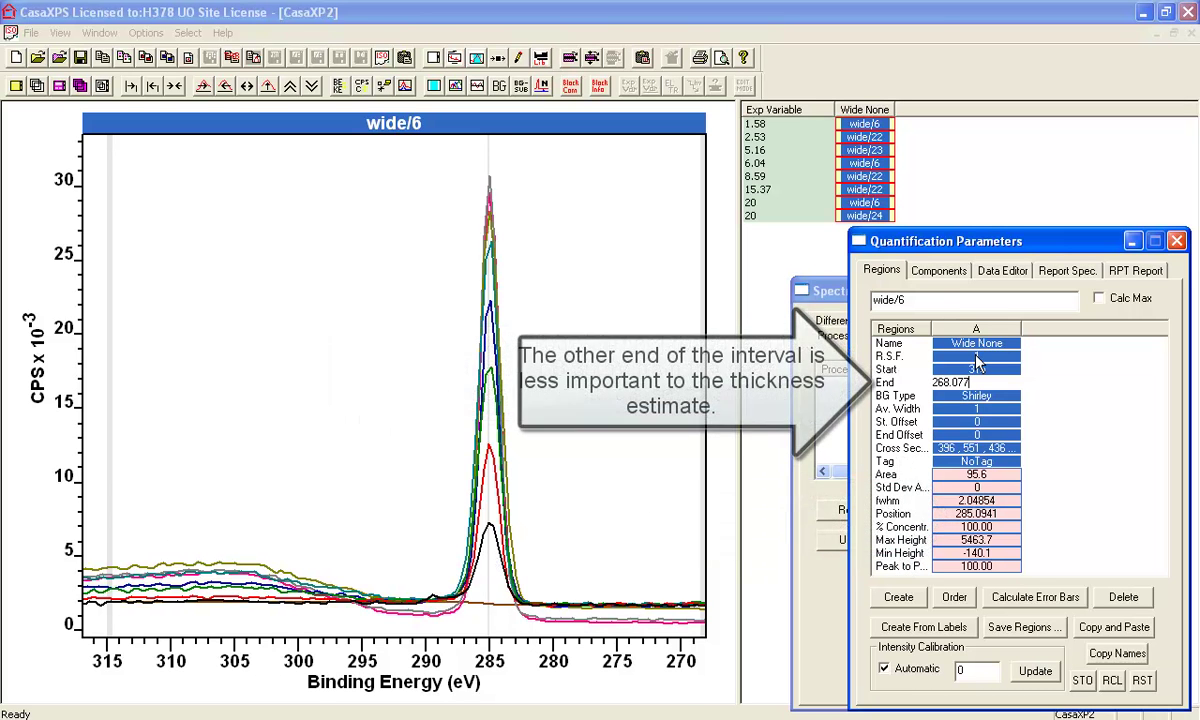
{"action": "double_click", "coordinate": [966, 382]}
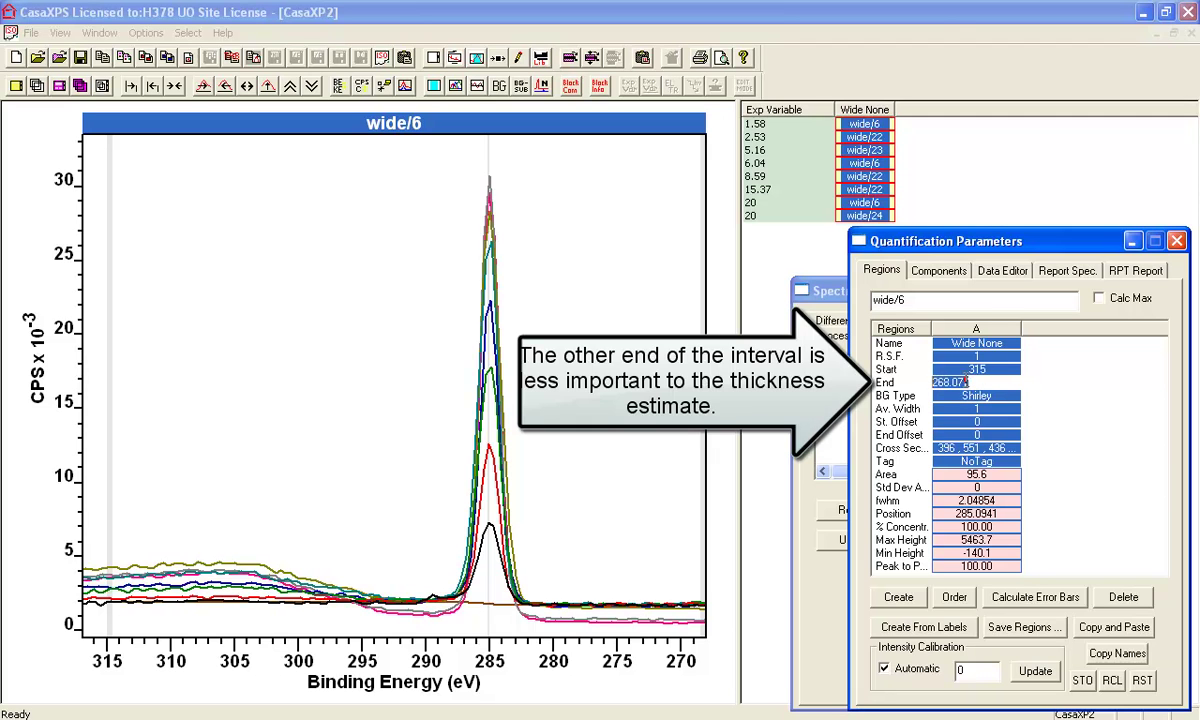
{"action": "type", "text": "270"}
{"action": "key", "text": "Return"}
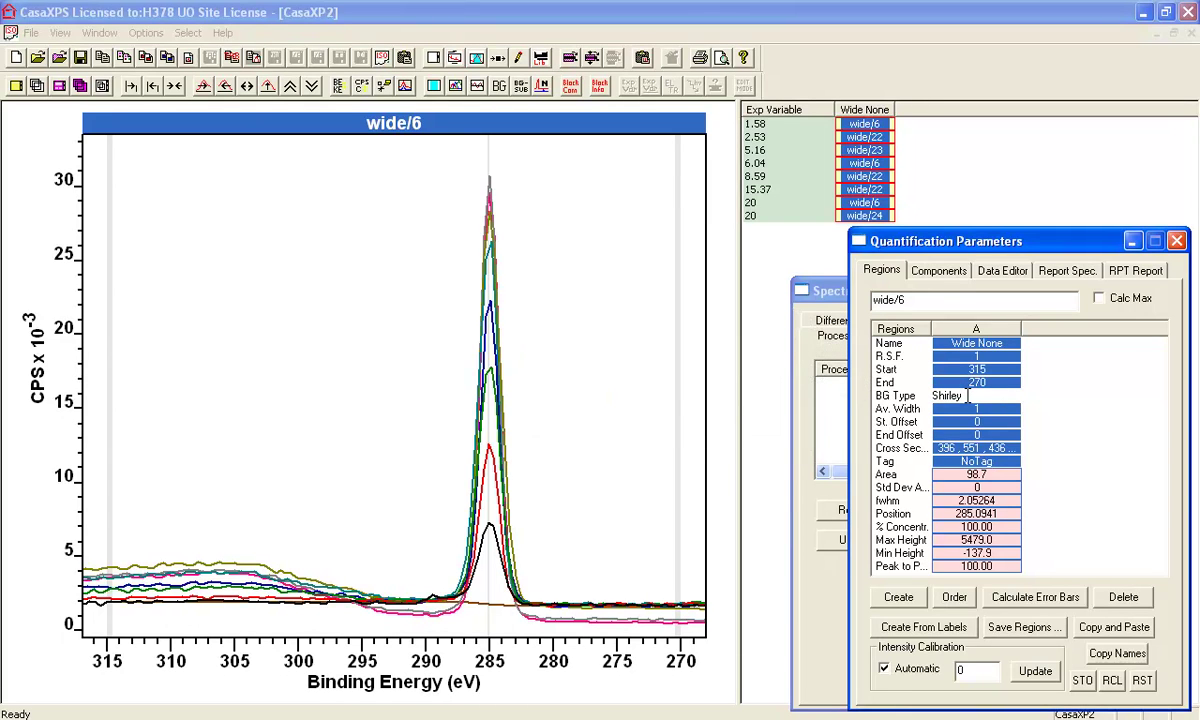
Step: Change the region's background type to U Poly Tougaard
{"action": "double_click", "coordinate": [970, 396]}
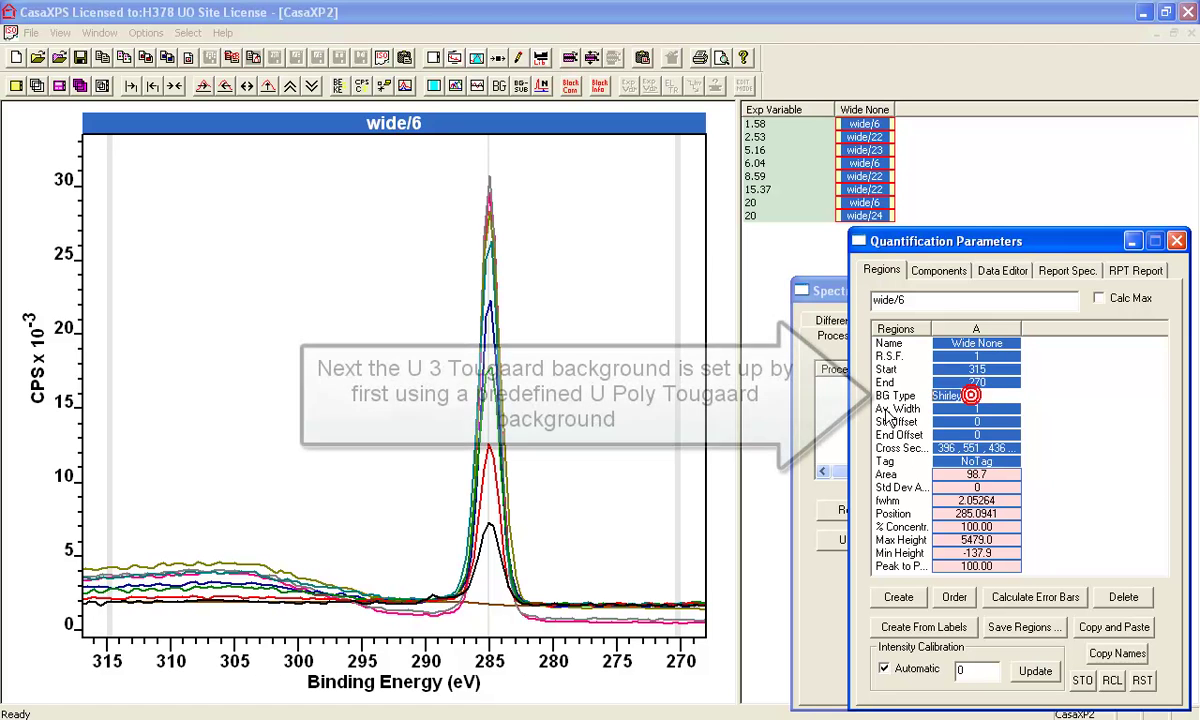
{"action": "type", "text": "u 3"}
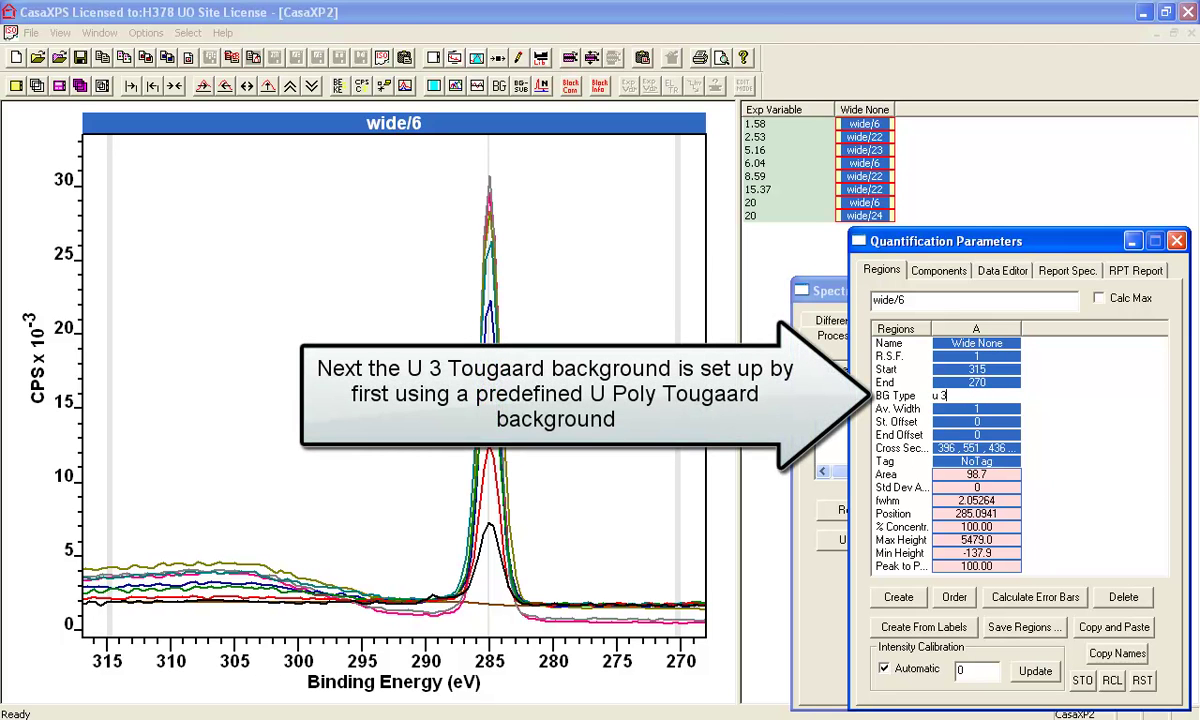
{"action": "key", "text": "Return"}
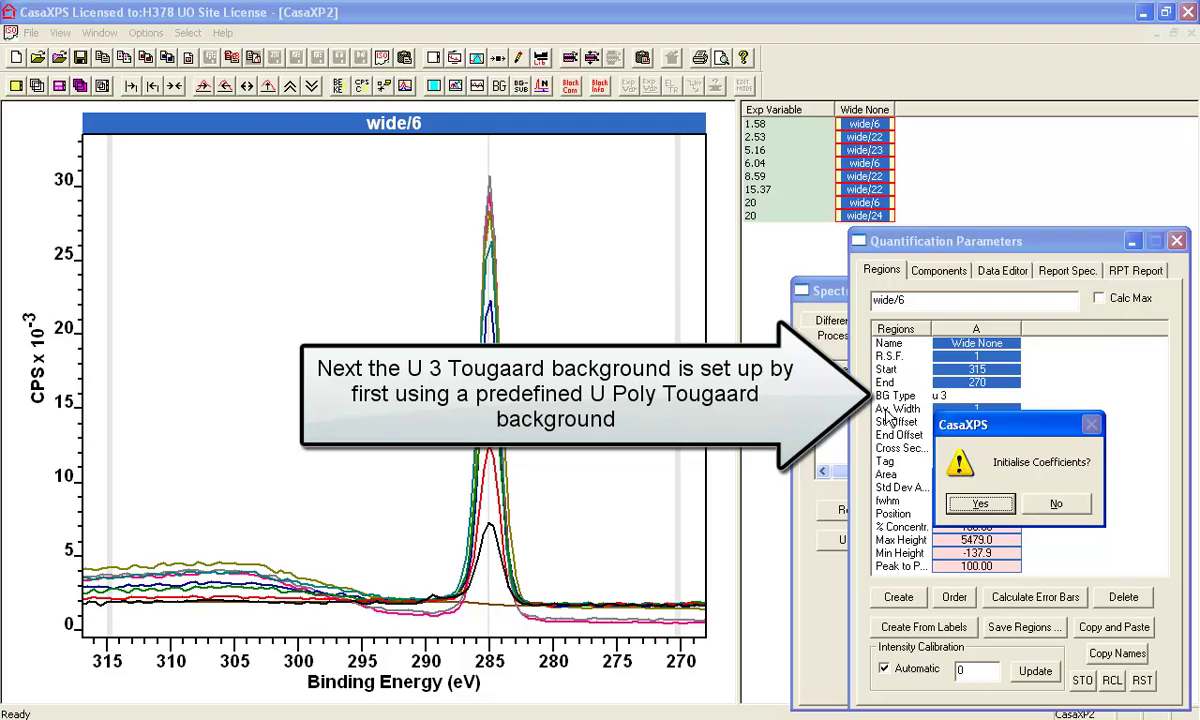
{"action": "key", "text": "Return"}
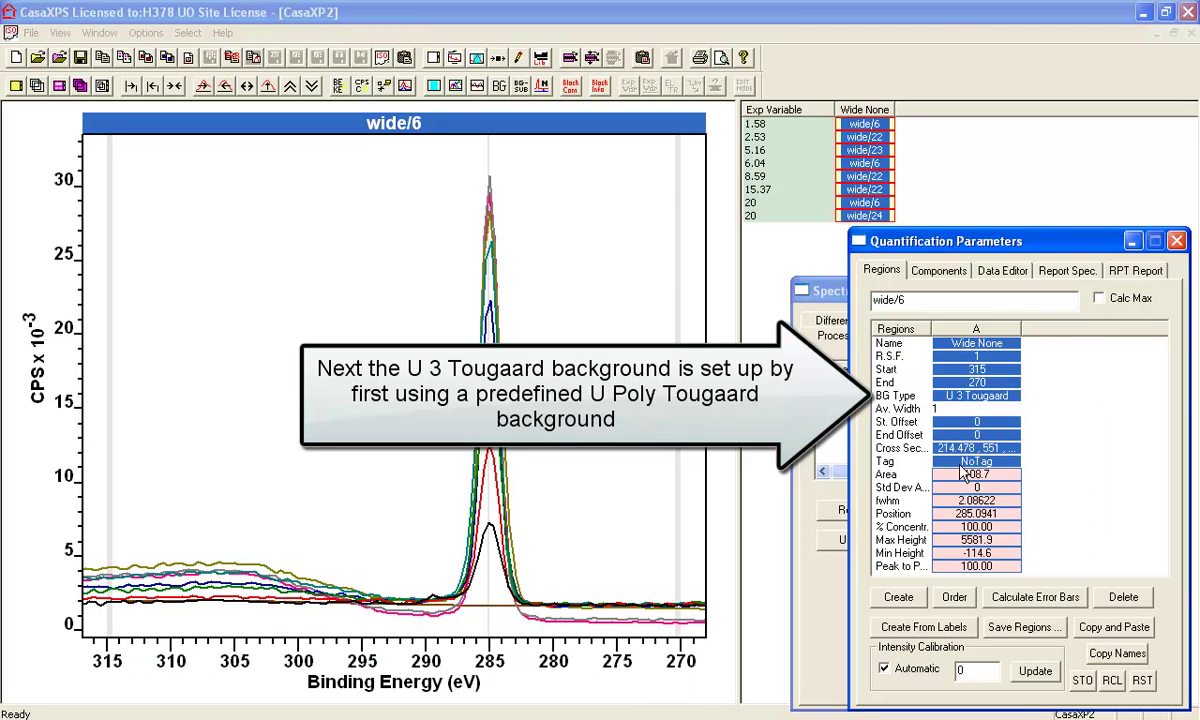
{"action": "left_click", "coordinate": [1005, 447]}
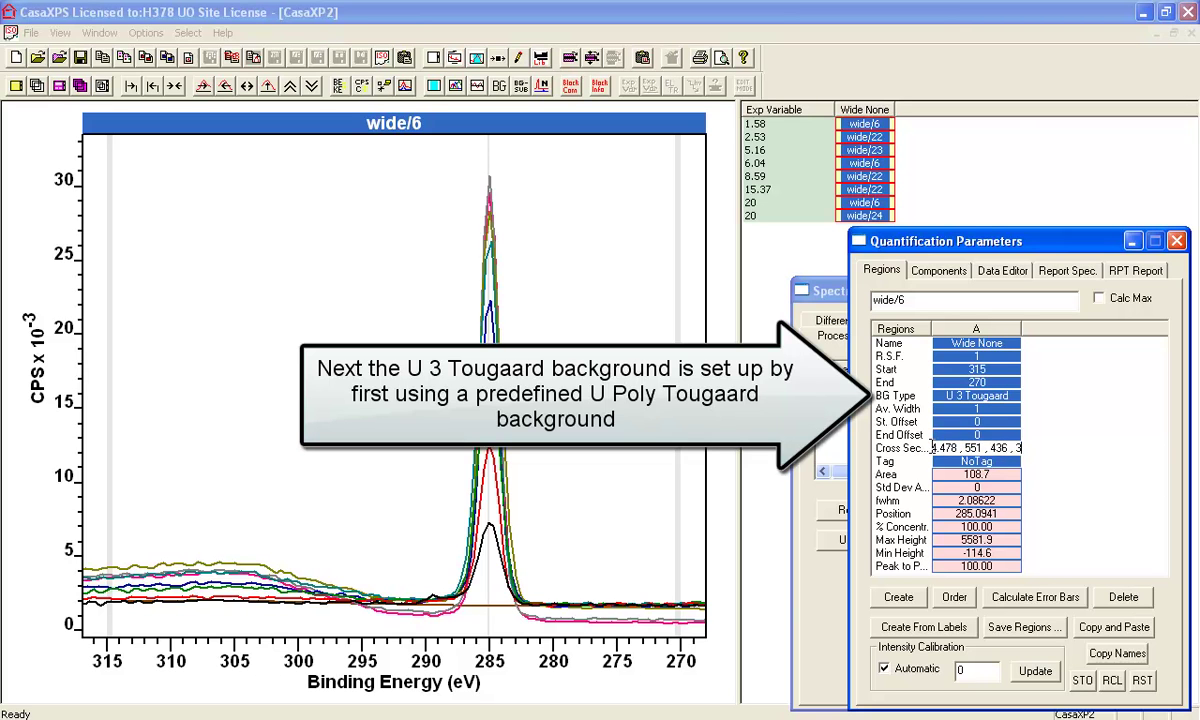
{"action": "left_click", "coordinate": [972, 398]}
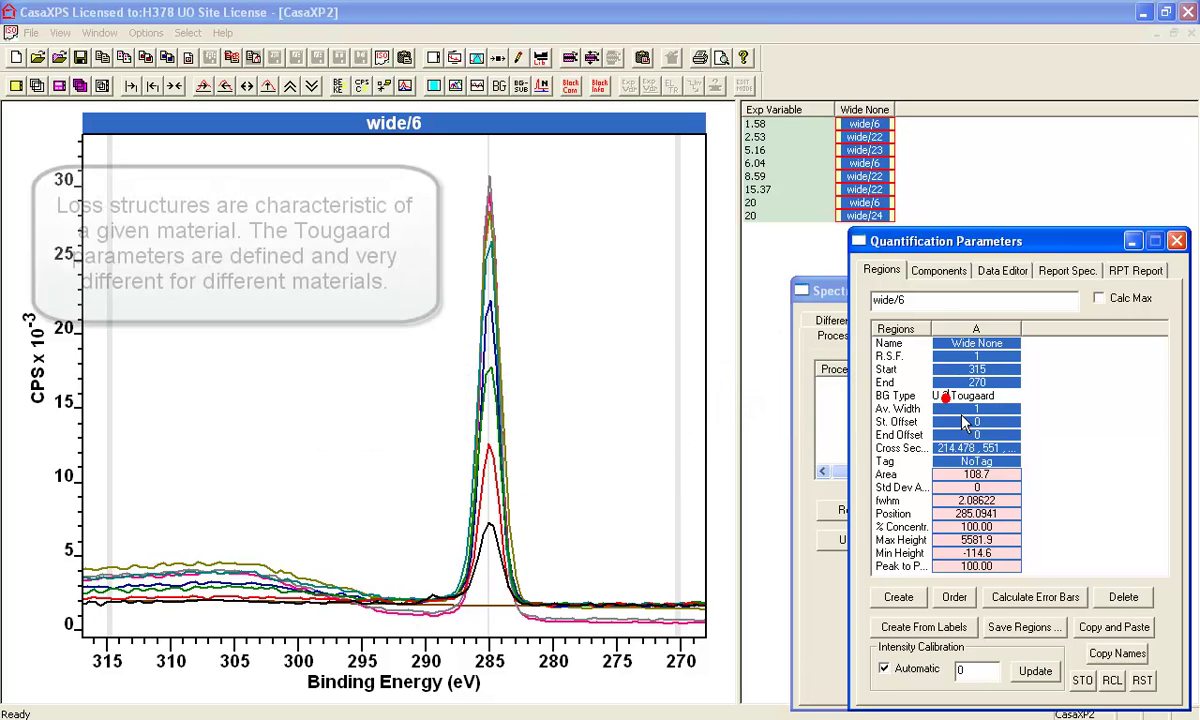
{"action": "key", "text": "BackSpace"}
{"action": "type", "text": "poly"}
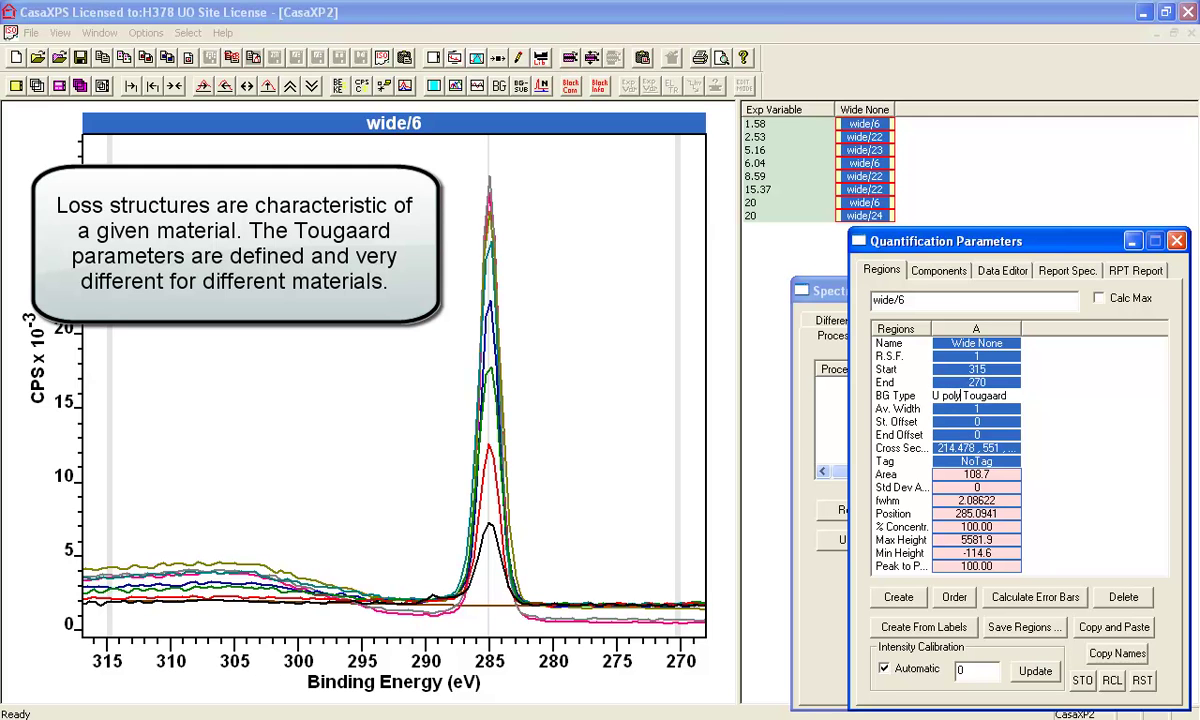
{"action": "left_click", "coordinate": [962, 412]}
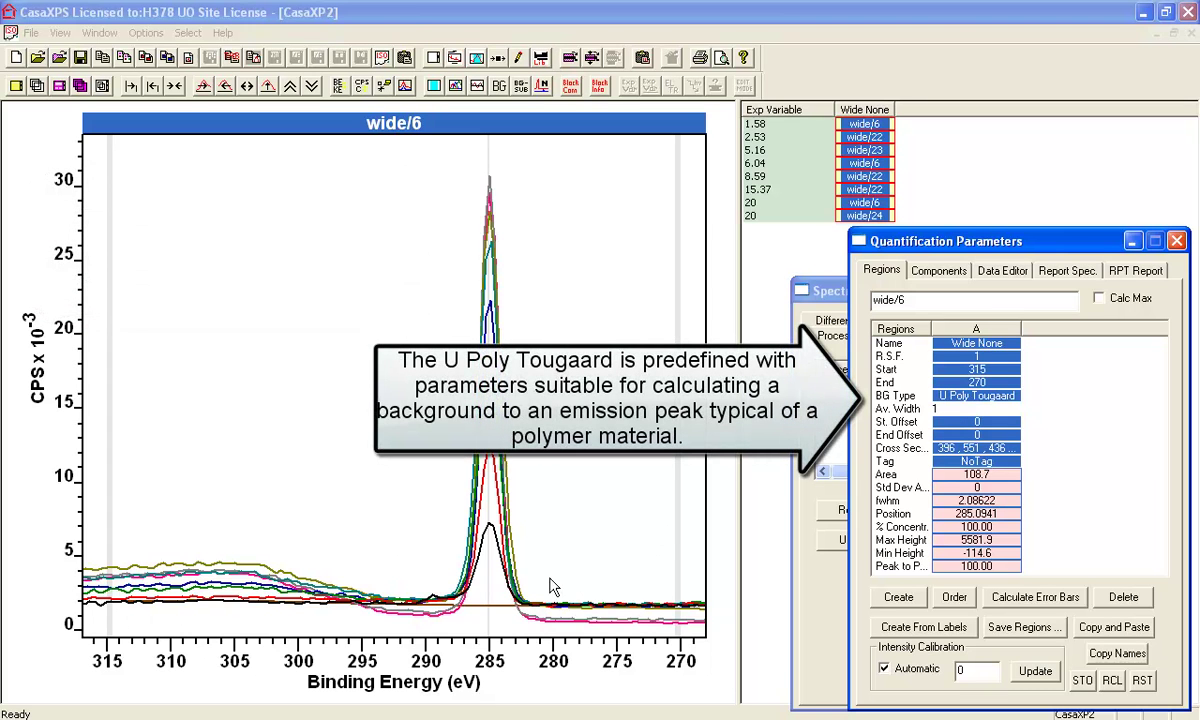
Step: Switch the background type to U 3 Tougaard and initialise its coefficients
{"action": "left_click", "coordinate": [950, 396]}
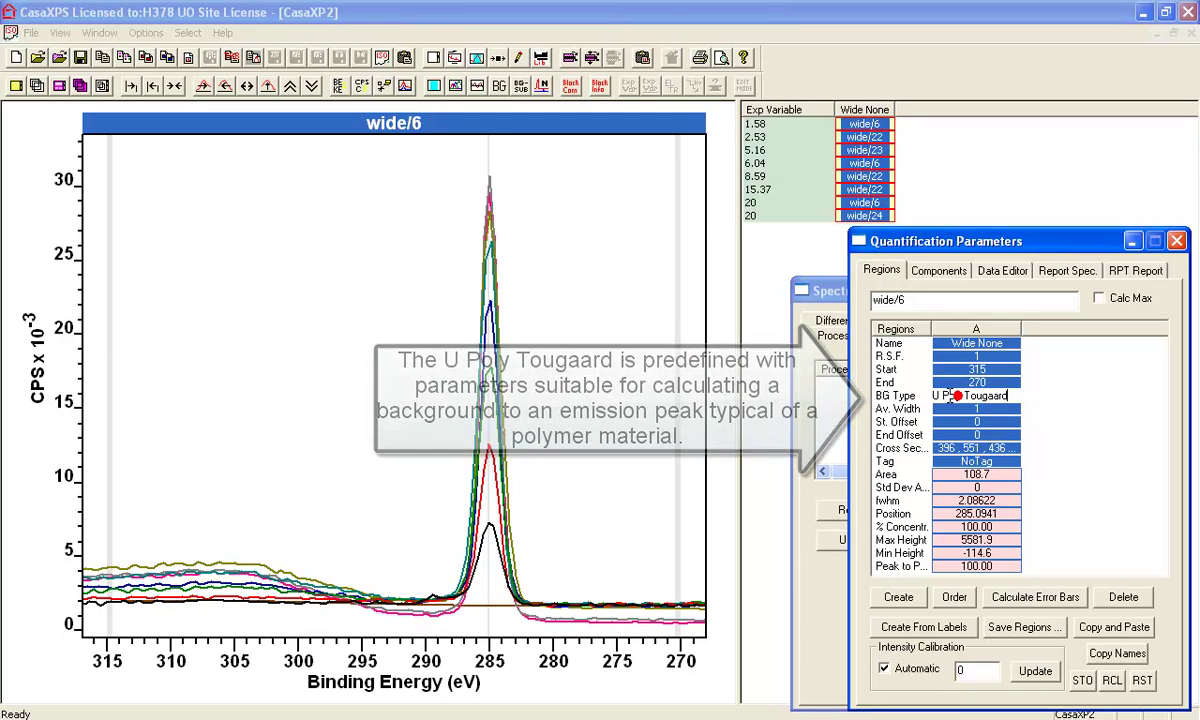
{"action": "double_click", "coordinate": [955, 396]}
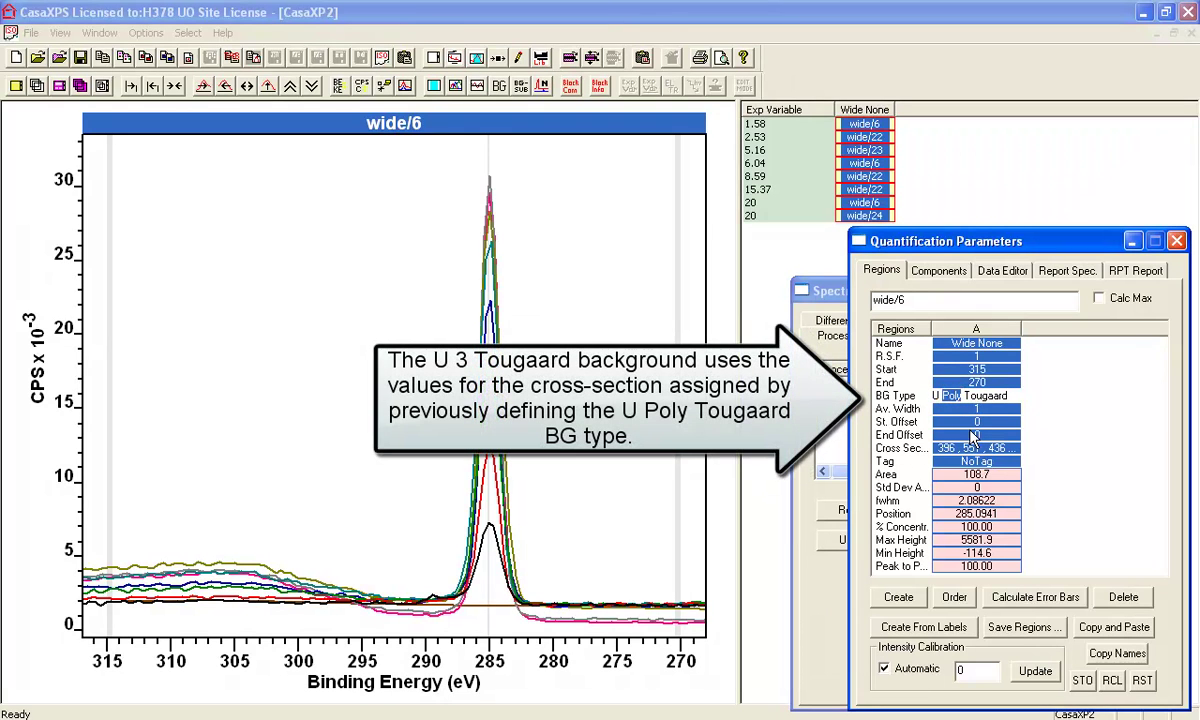
{"action": "type", "text": "3"}
{"action": "key", "text": "Return"}
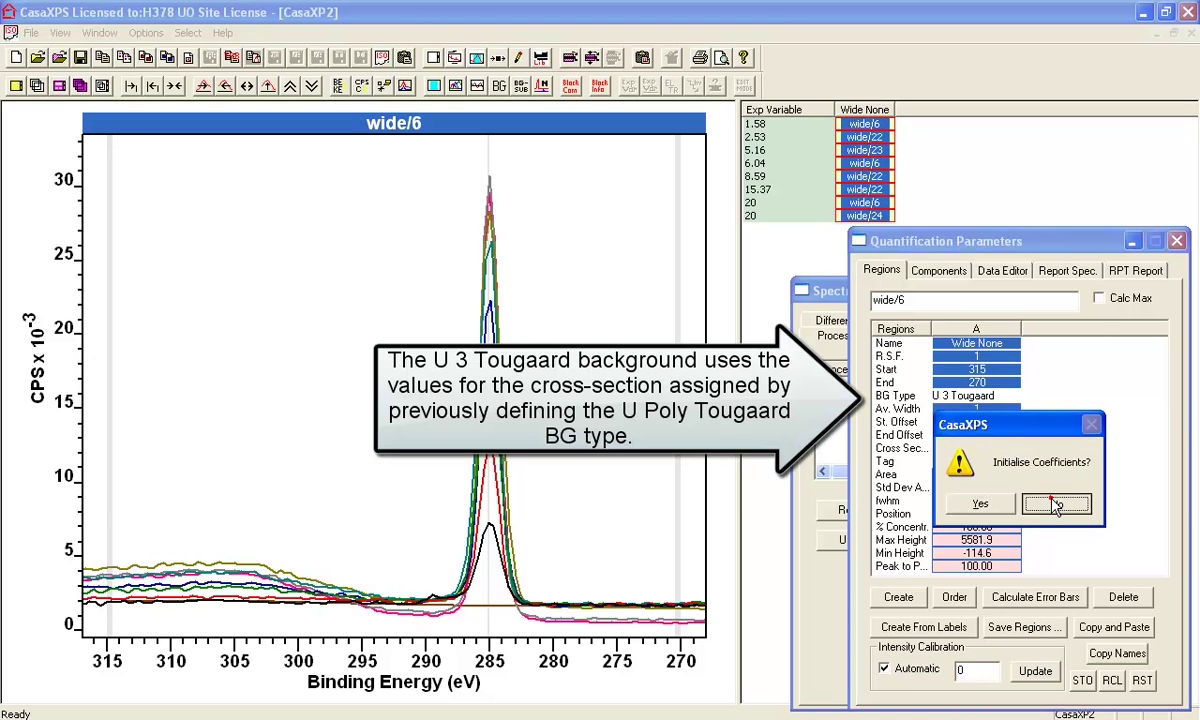
{"action": "left_click", "coordinate": [980, 502]}
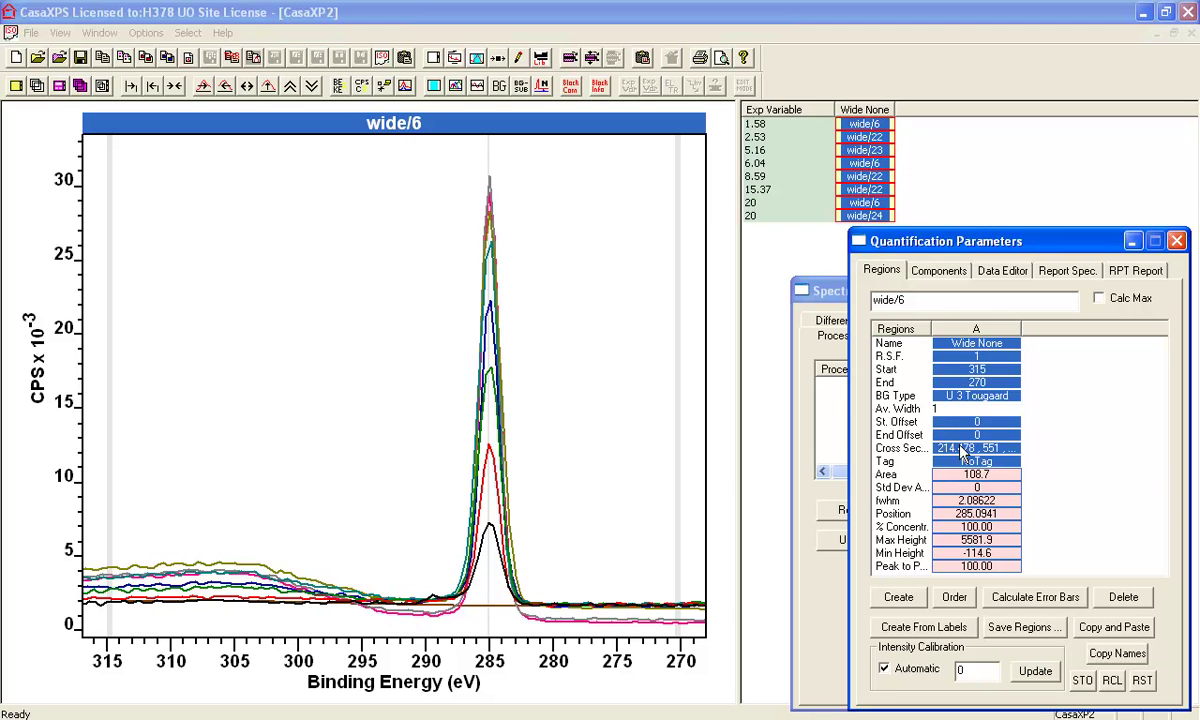
Step: Set the background averaging width to 3 and bring up Browser Operations
{"action": "left_click_drag", "start_coordinate": [1021, 328], "coordinate": [1078, 328]}
{"action": "left_click", "coordinate": [1062, 448]}
{"action": "left_click_drag", "start_coordinate": [1062, 448], "coordinate": [905, 450]}
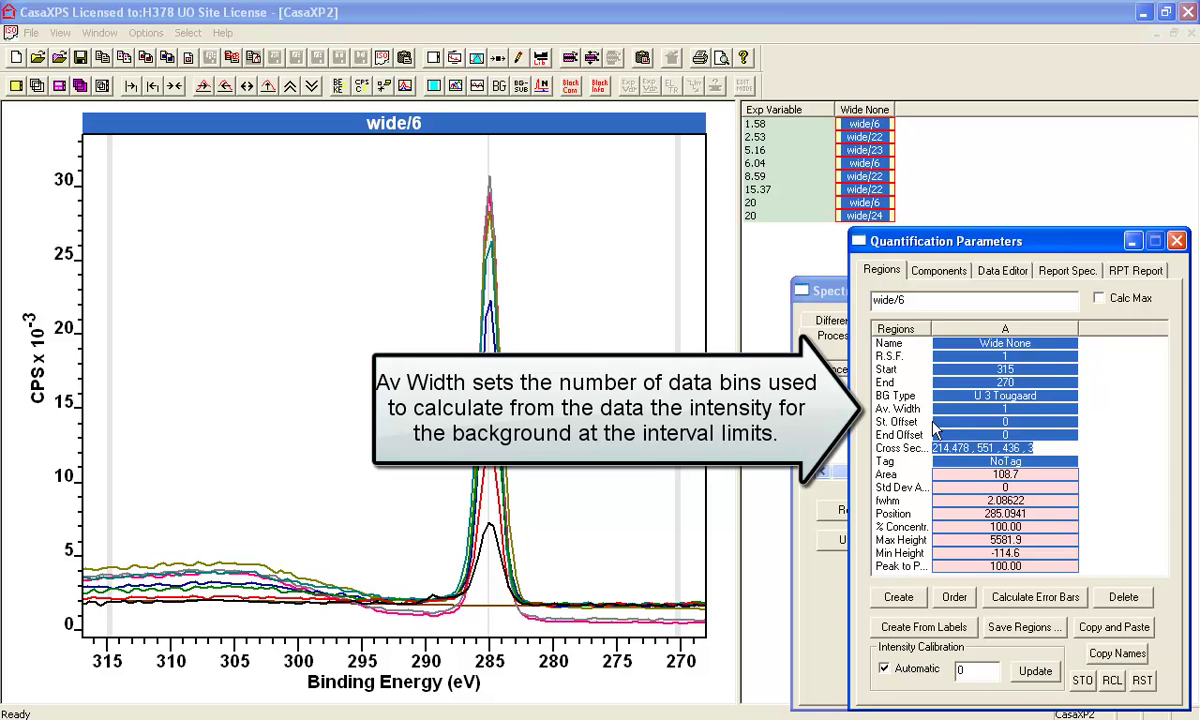
{"action": "left_click", "coordinate": [914, 410]}
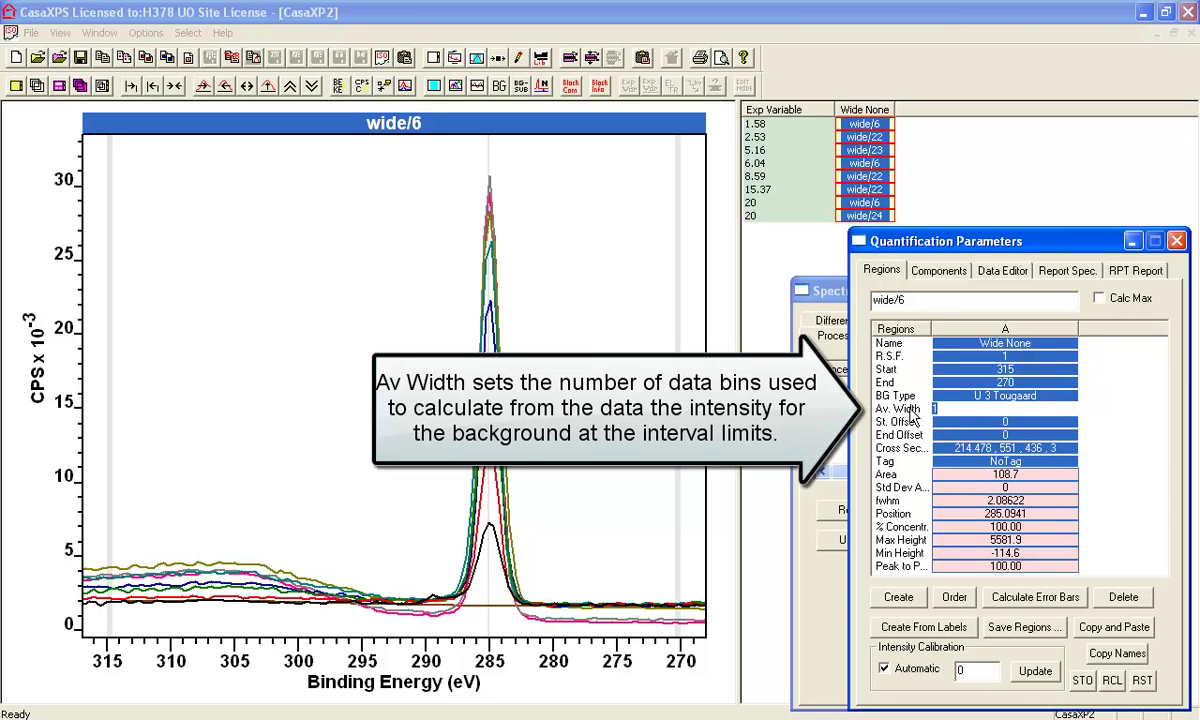
{"action": "type", "text": "3"}
{"action": "key", "text": "Return"}
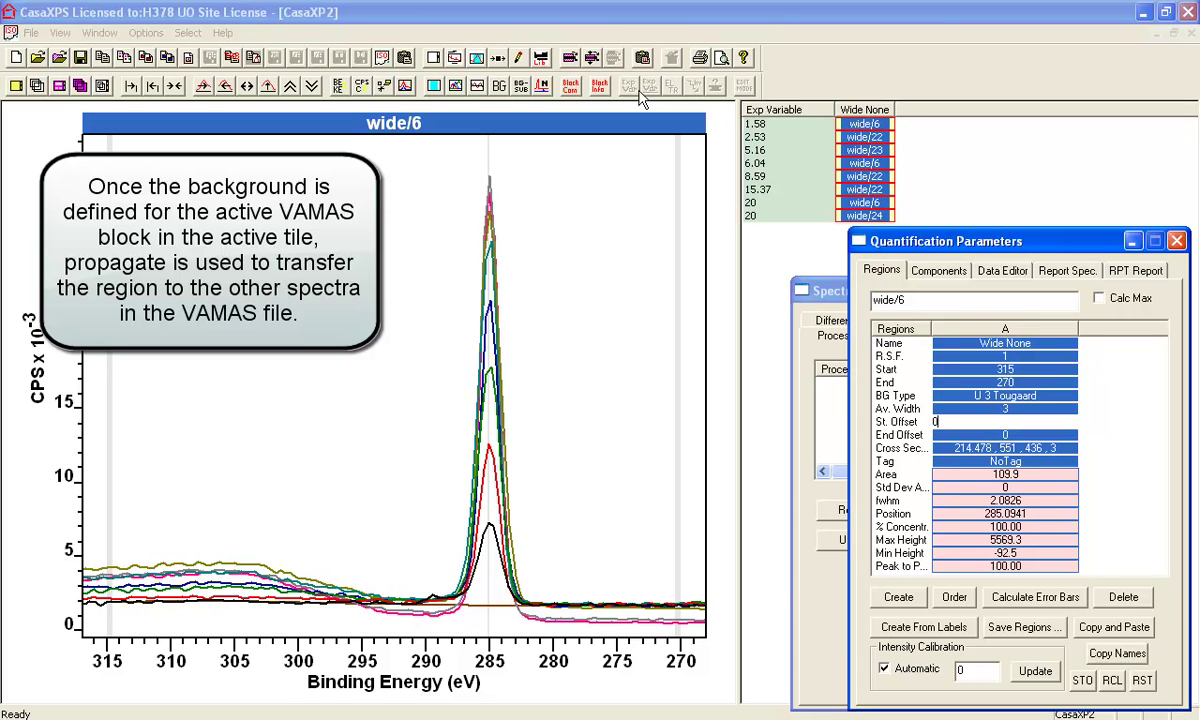
{"action": "right_click", "coordinate": [428, 205]}
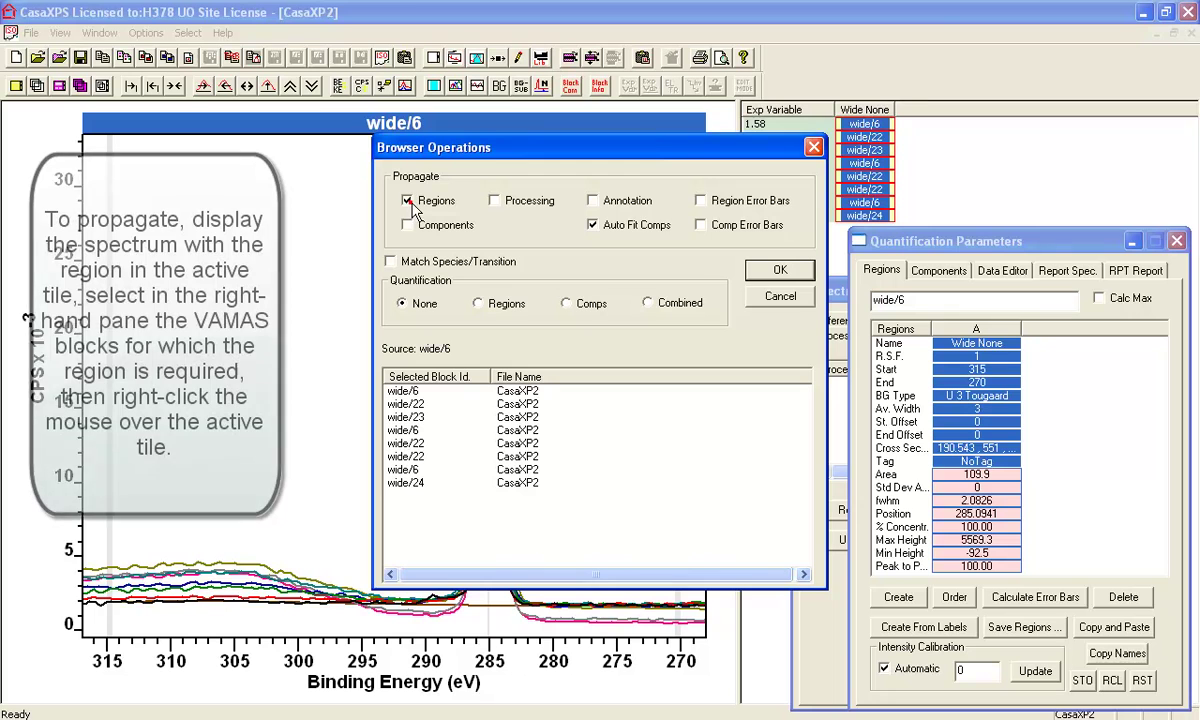
Step: Propagate the U 3 Tougaard region to all wide spectra and display only wide/24
{"action": "left_click", "coordinate": [407, 200]}
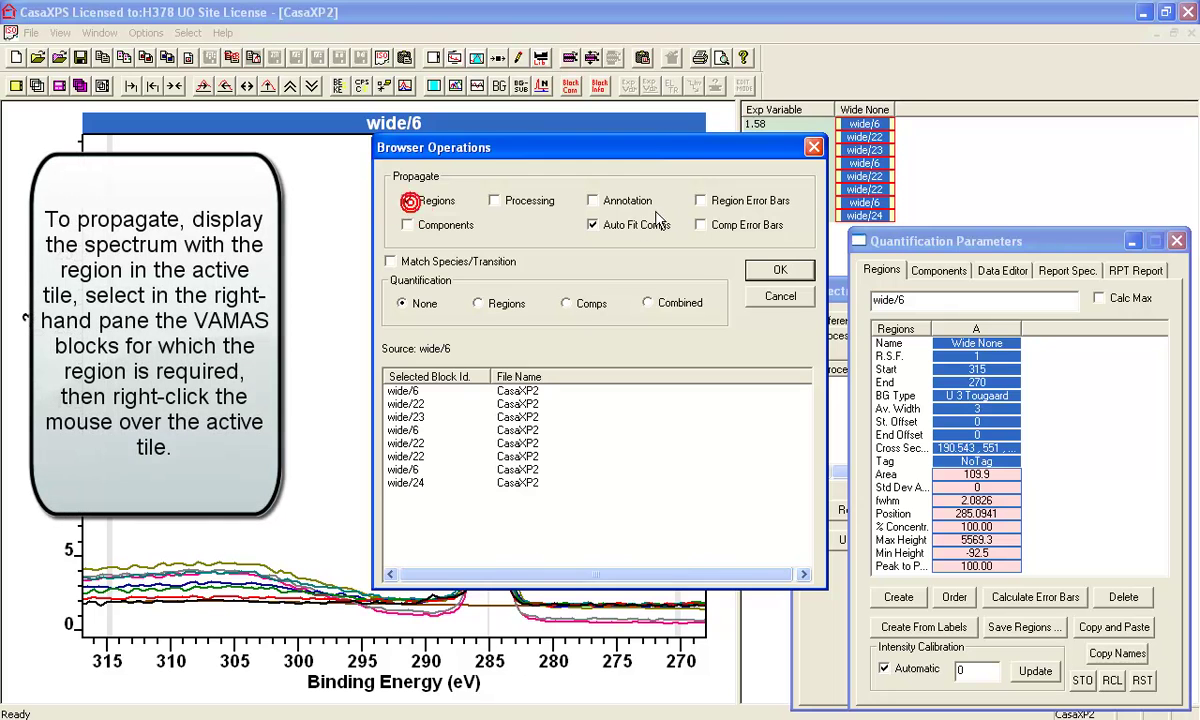
{"action": "left_click", "coordinate": [770, 270]}
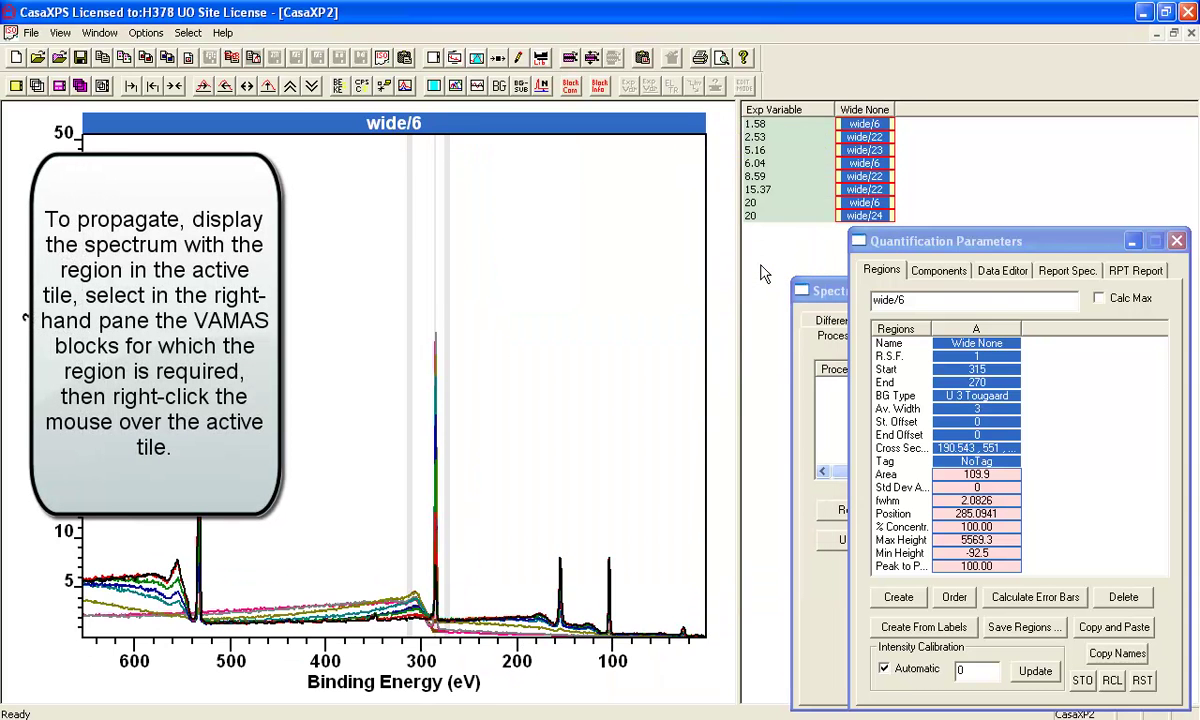
{"action": "left_click", "coordinate": [862, 216]}
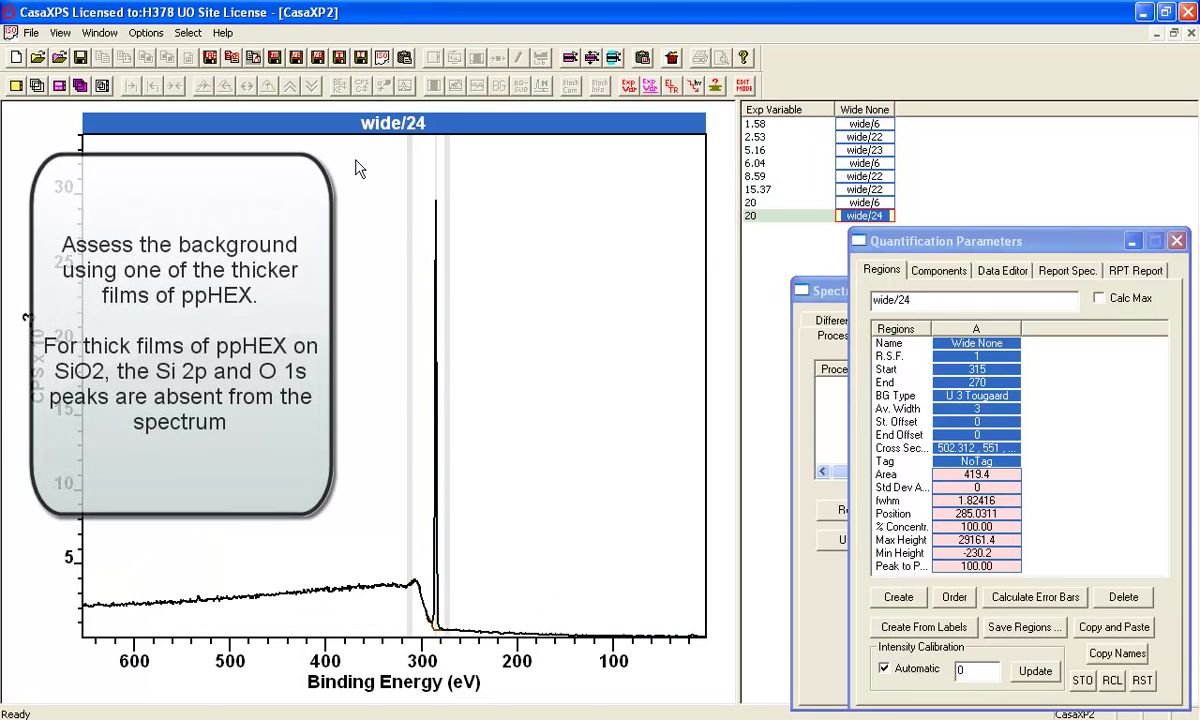
{"action": "left_click", "coordinate": [980, 330]}
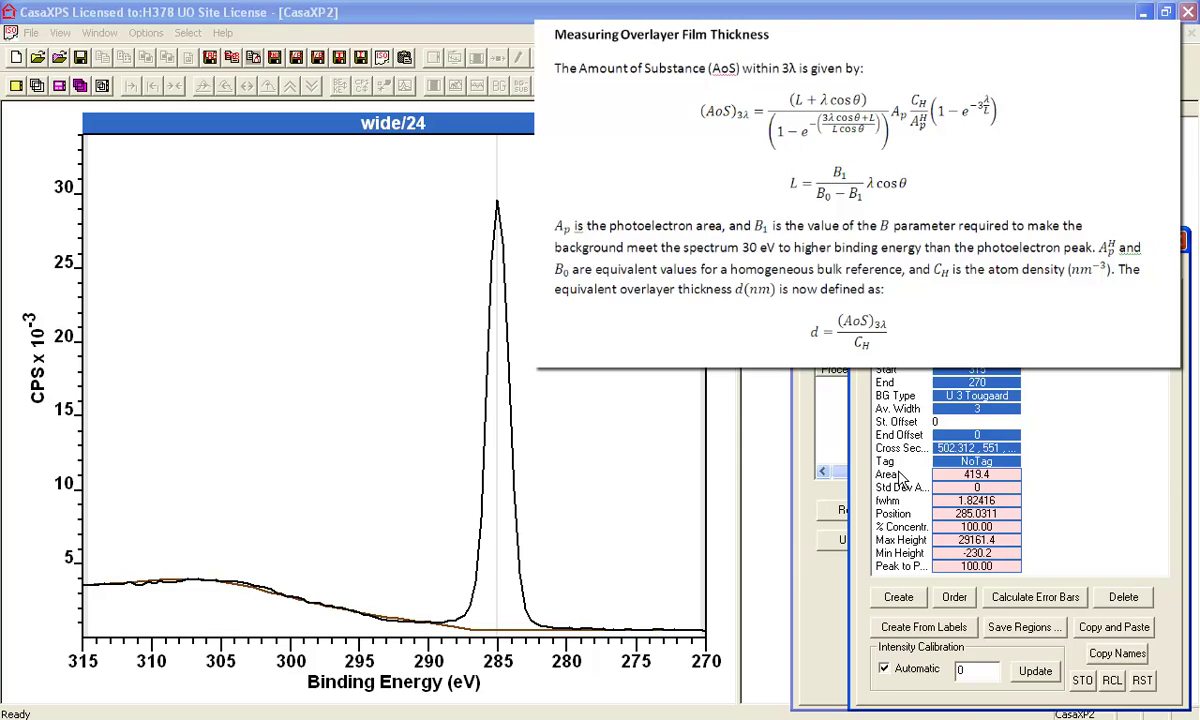
Step: Check wide/24's Cross Section B parameter value of 502.312
{"action": "left_click", "coordinate": [946, 448]}
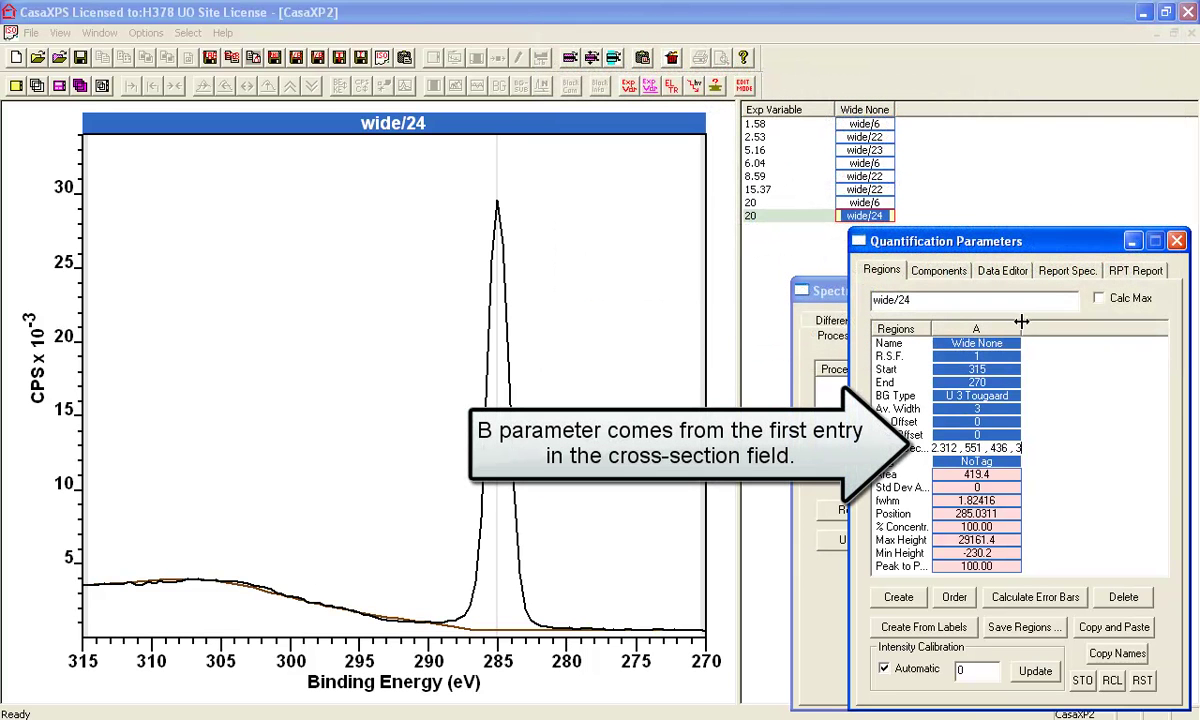
{"action": "key", "text": "Return"}
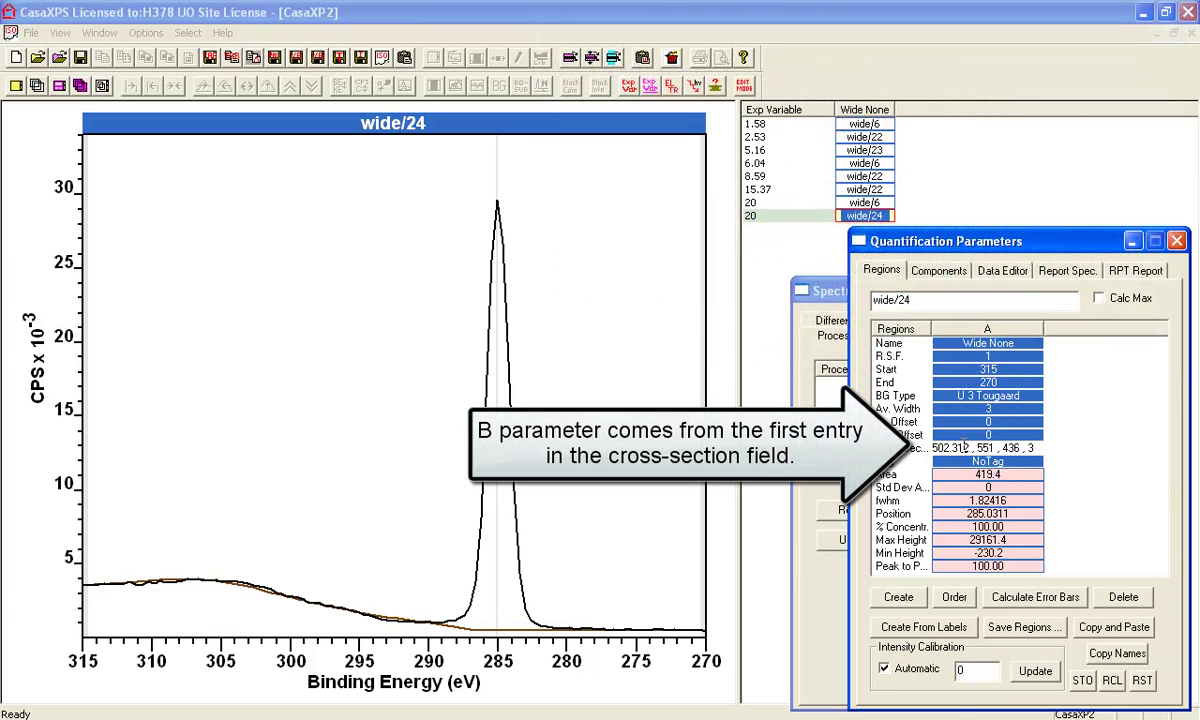
{"action": "double_click", "coordinate": [966, 448]}
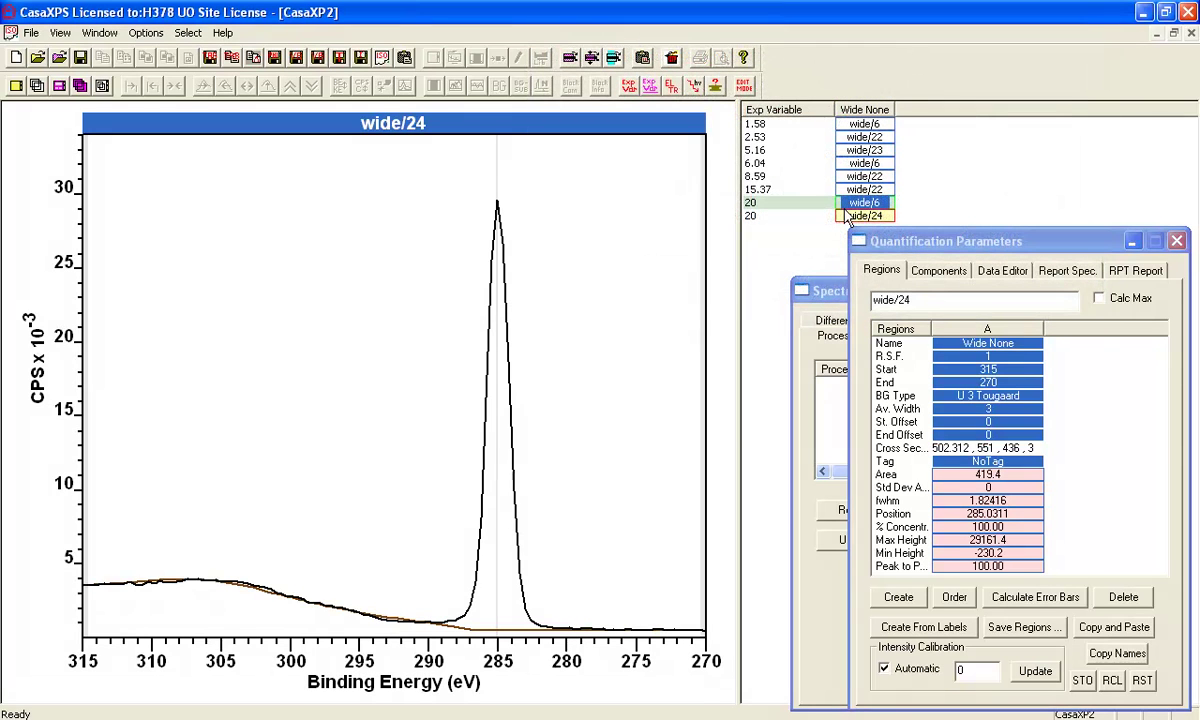
{"action": "key", "text": "Up"}
{"action": "key", "text": "Up"}
{"action": "key", "text": "Up"}
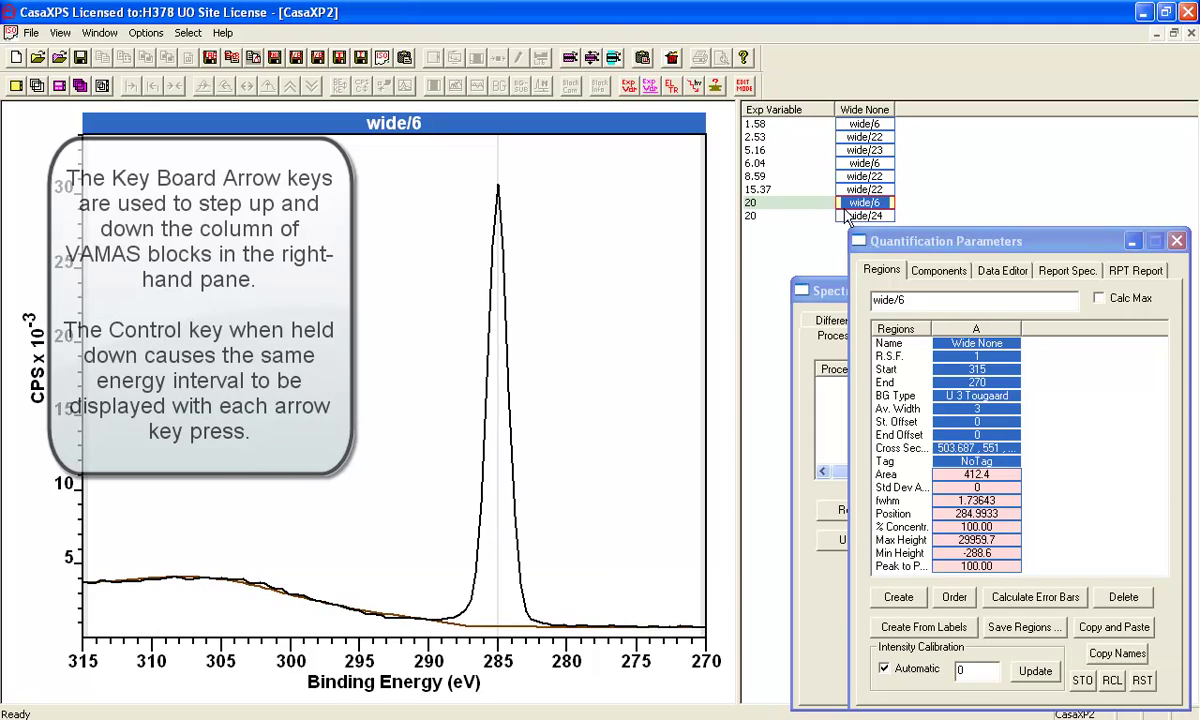
{"action": "key", "text": "Up"}
{"action": "key", "text": "Up"}
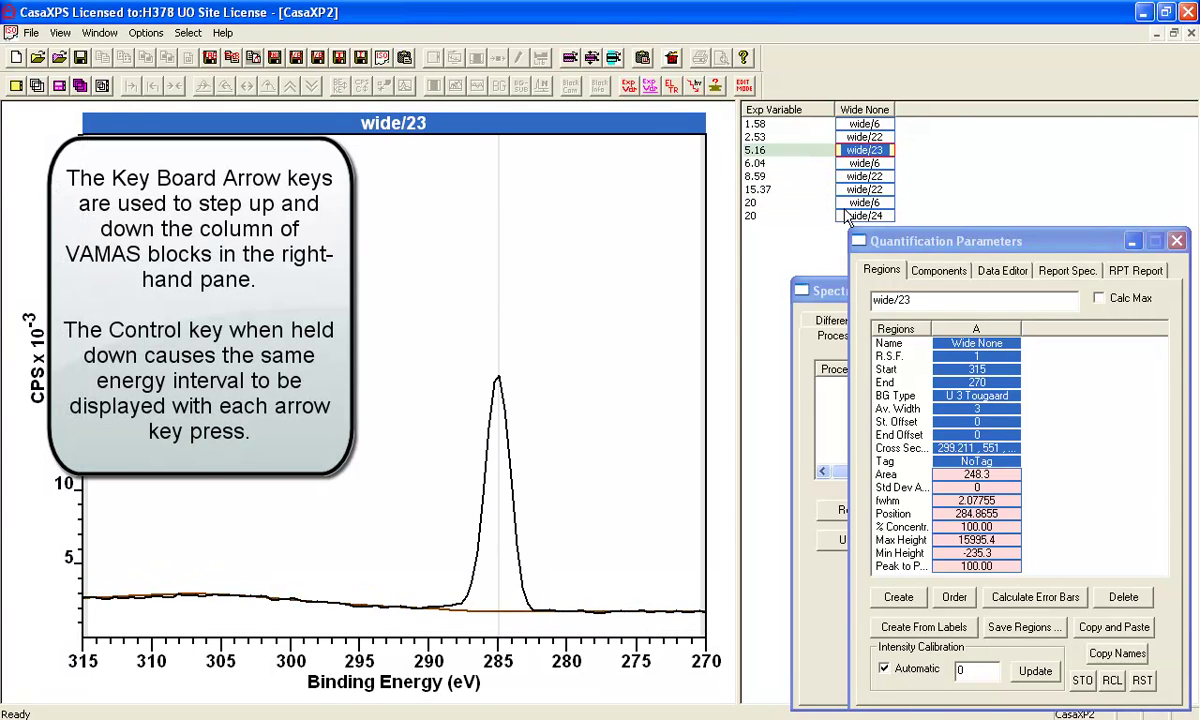
{"action": "key", "text": "Up"}
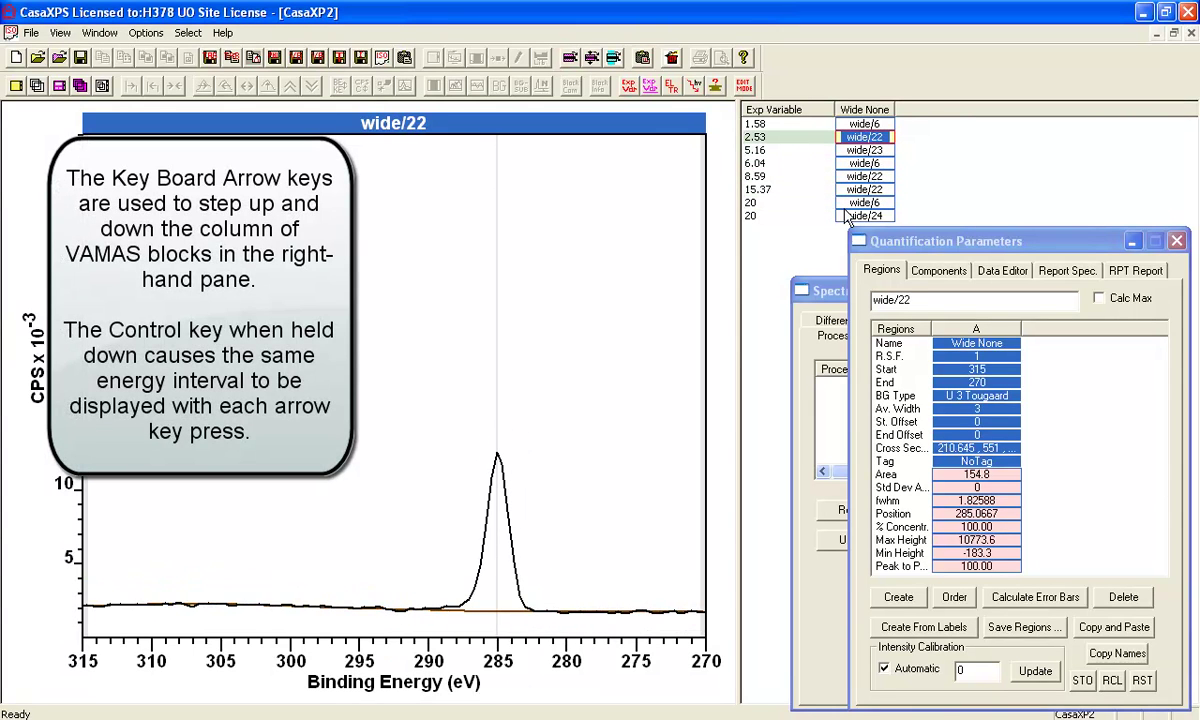
{"action": "key", "text": "Up"}
{"action": "key", "text": "Down"}
{"action": "key", "text": "Down"}
{"action": "key", "text": "Down"}
{"action": "key", "text": "Down"}
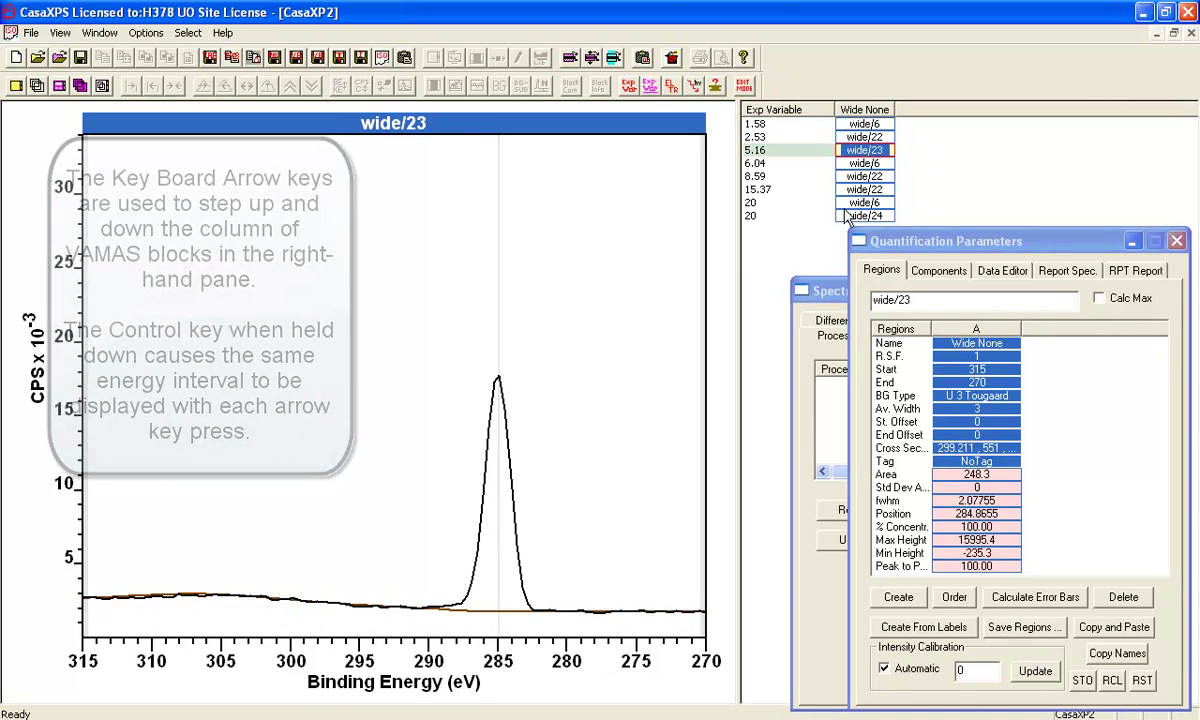
{"action": "key", "text": "Down"}
{"action": "key", "text": "Down"}
{"action": "key", "text": "Down"}
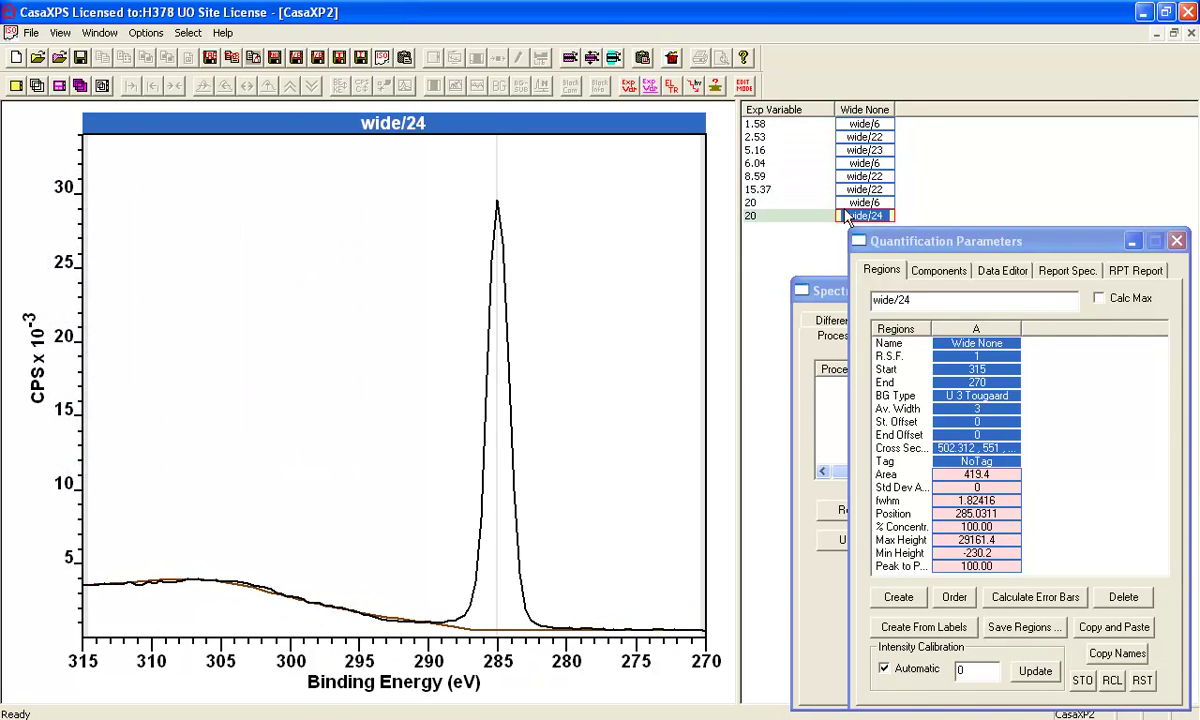
{"action": "key", "text": "Up"}
{"action": "key", "text": "Up"}
{"action": "key", "text": "Up"}
{"action": "key", "text": "Up"}
{"action": "key", "text": "Up"}
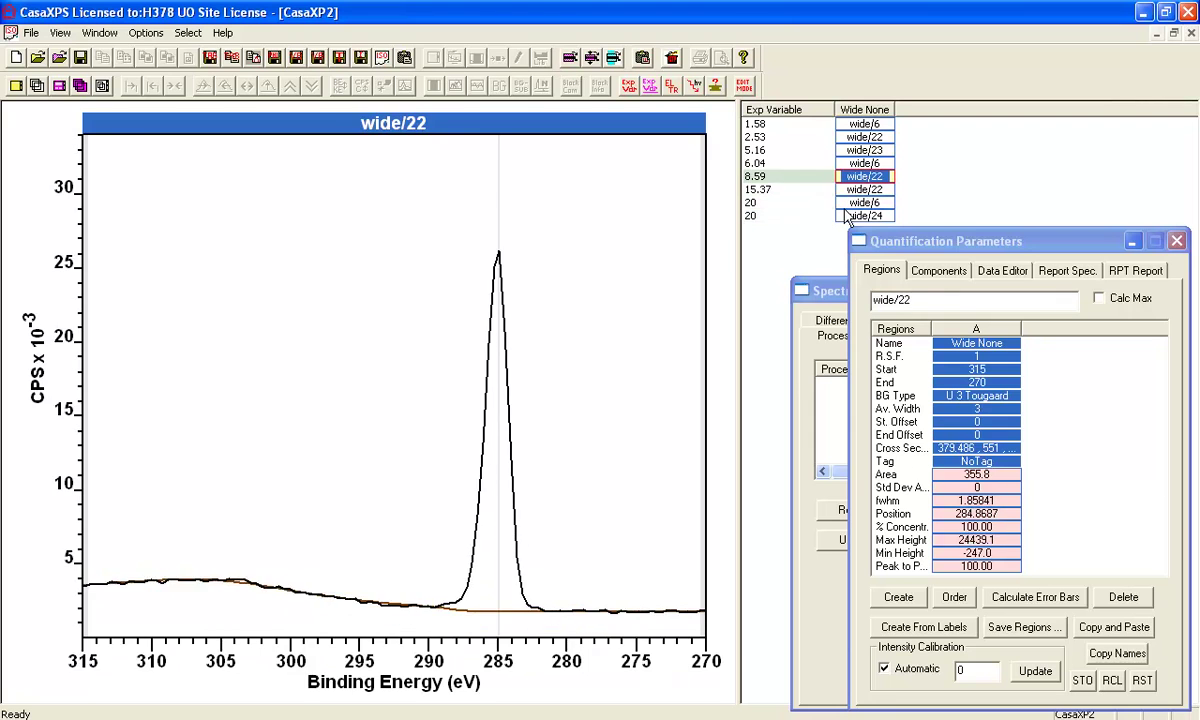
{"action": "key", "text": "Up"}
{"action": "key", "text": "Down"}
{"action": "key", "text": "Down"}
{"action": "key", "text": "Down"}
{"action": "key", "text": "Down"}
{"action": "key", "text": "Down"}
{"action": "key", "text": "Down"}
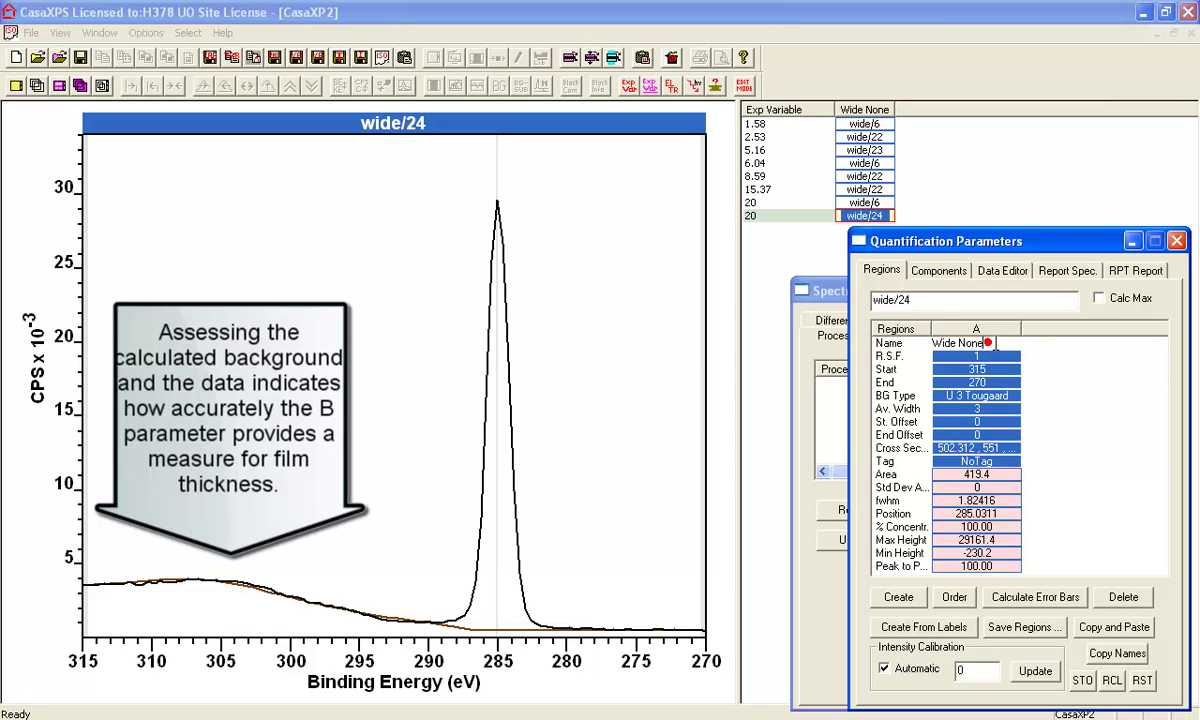
Step: Rename the wide/24 region to B1
{"action": "left_click", "coordinate": [990, 345]}
{"action": "type", "text": "B1"}
{"action": "key", "text": "Return"}
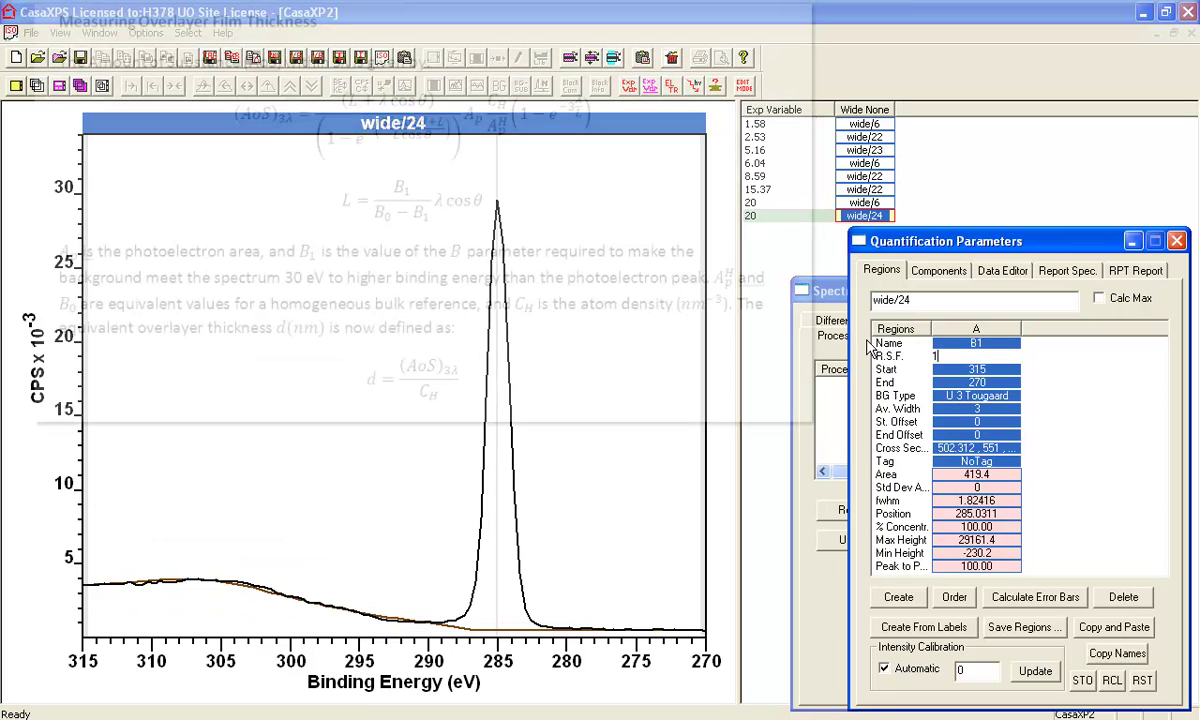
Step: Replace region B1's NoTag tag with cross_section_b
{"action": "left_click", "coordinate": [977, 461]}
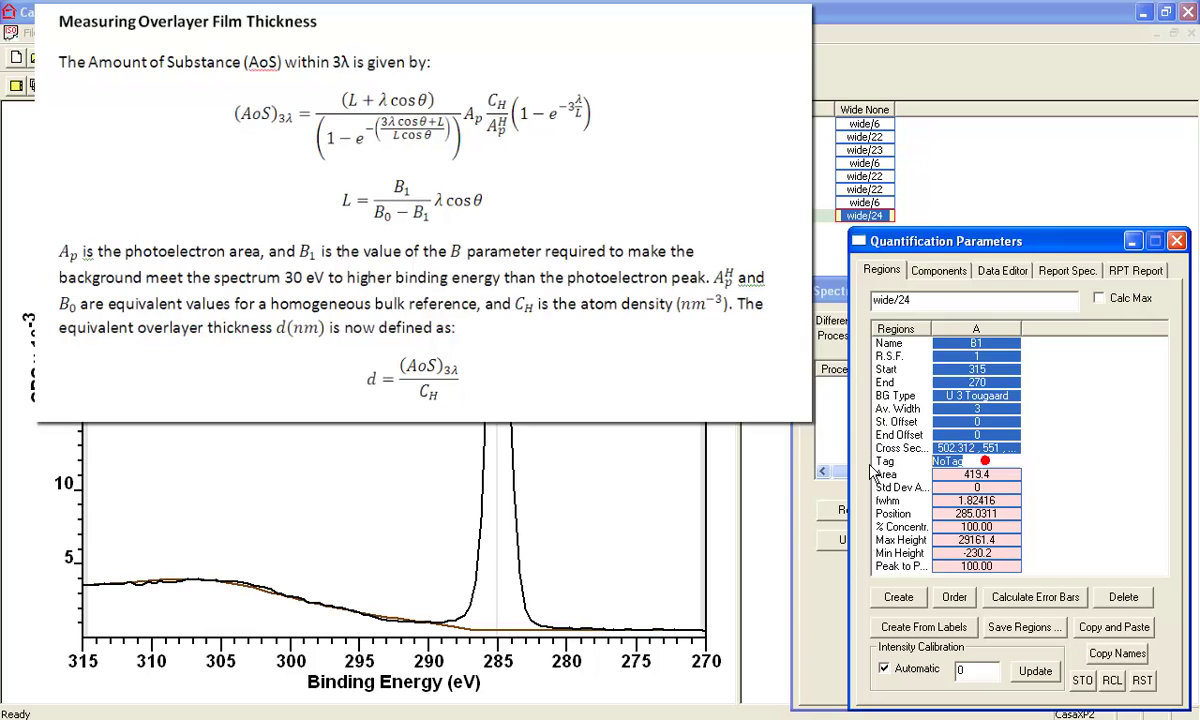
{"action": "type", "text": "cross_section_b"}
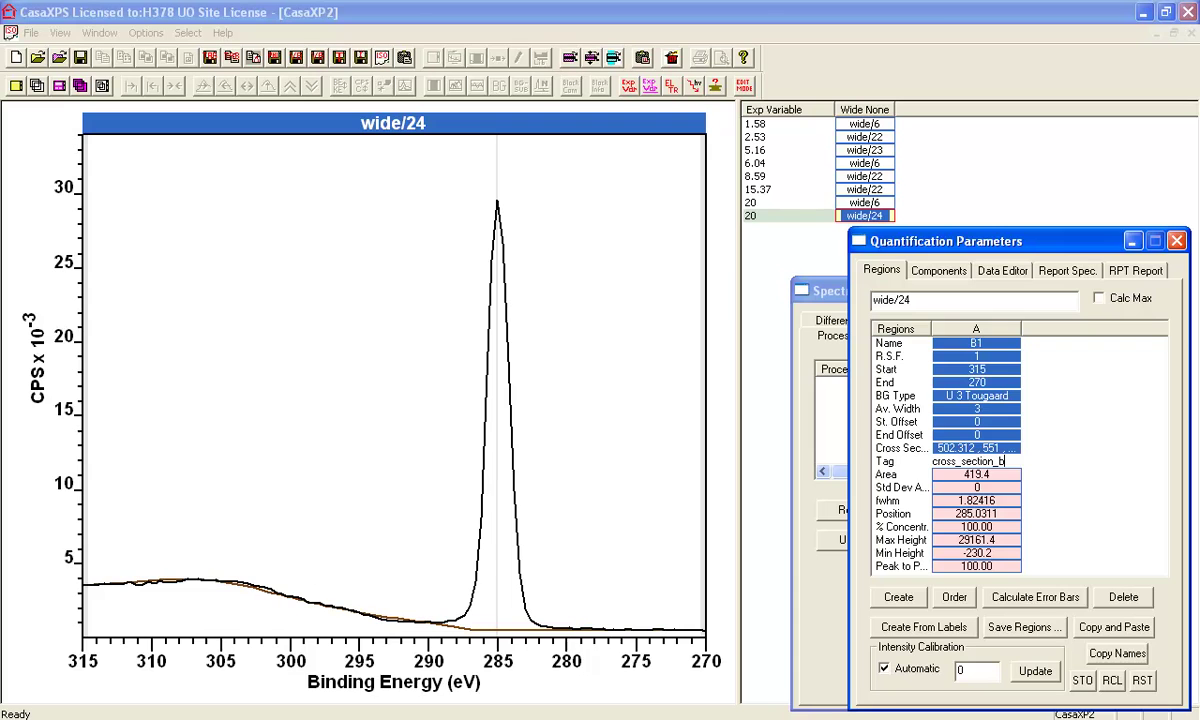
{"action": "key", "text": "Return"}
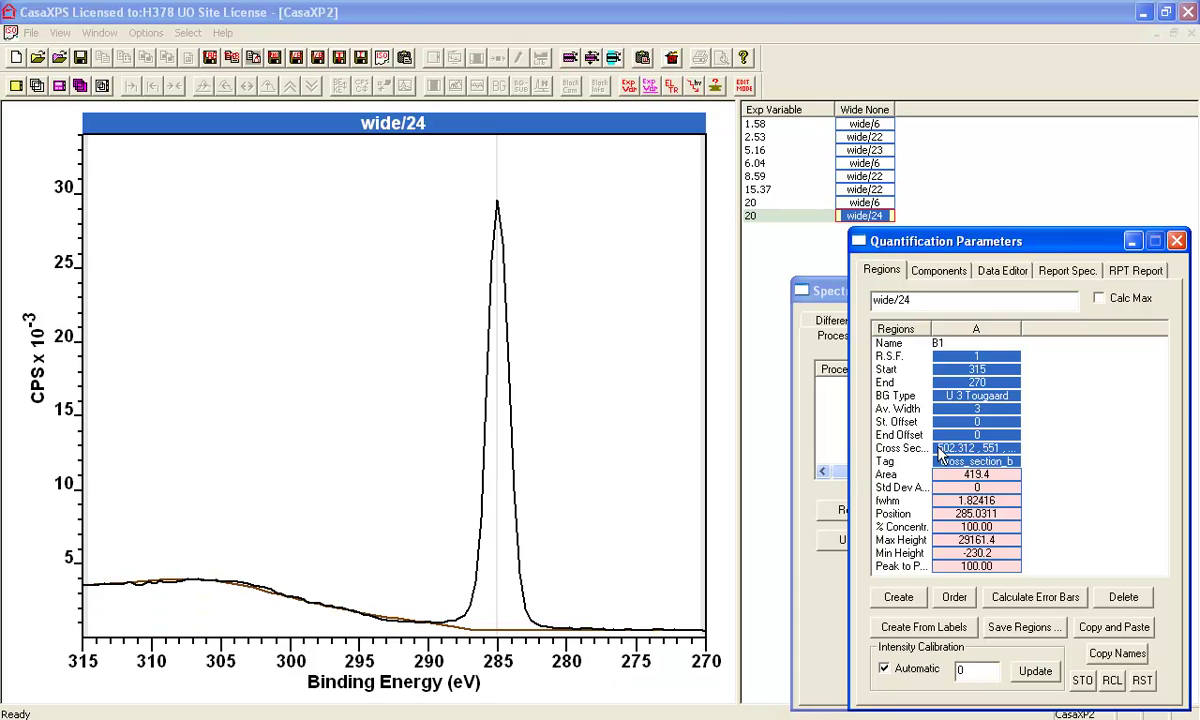
{"action": "left_click", "coordinate": [940, 461]}
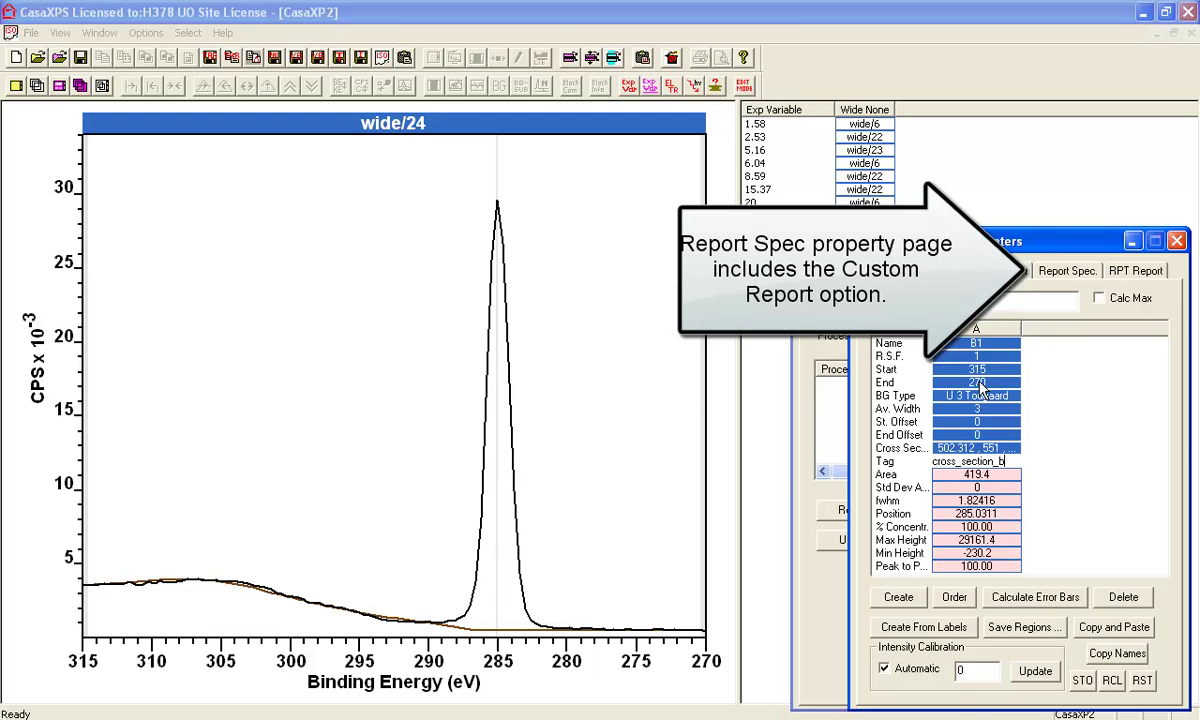
{"action": "left_click", "coordinate": [975, 344]}
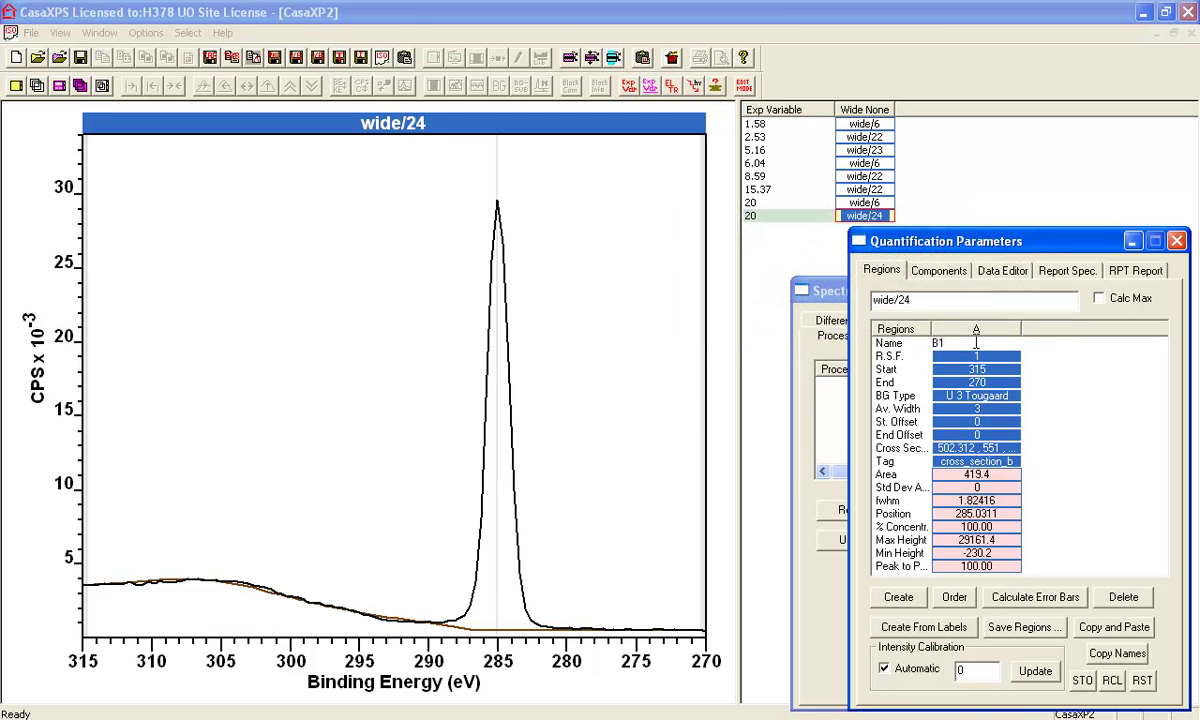
Step: Create a second region spanning 289.335 to 280.94 eV on wide/24
{"action": "left_click", "coordinate": [898, 597]}
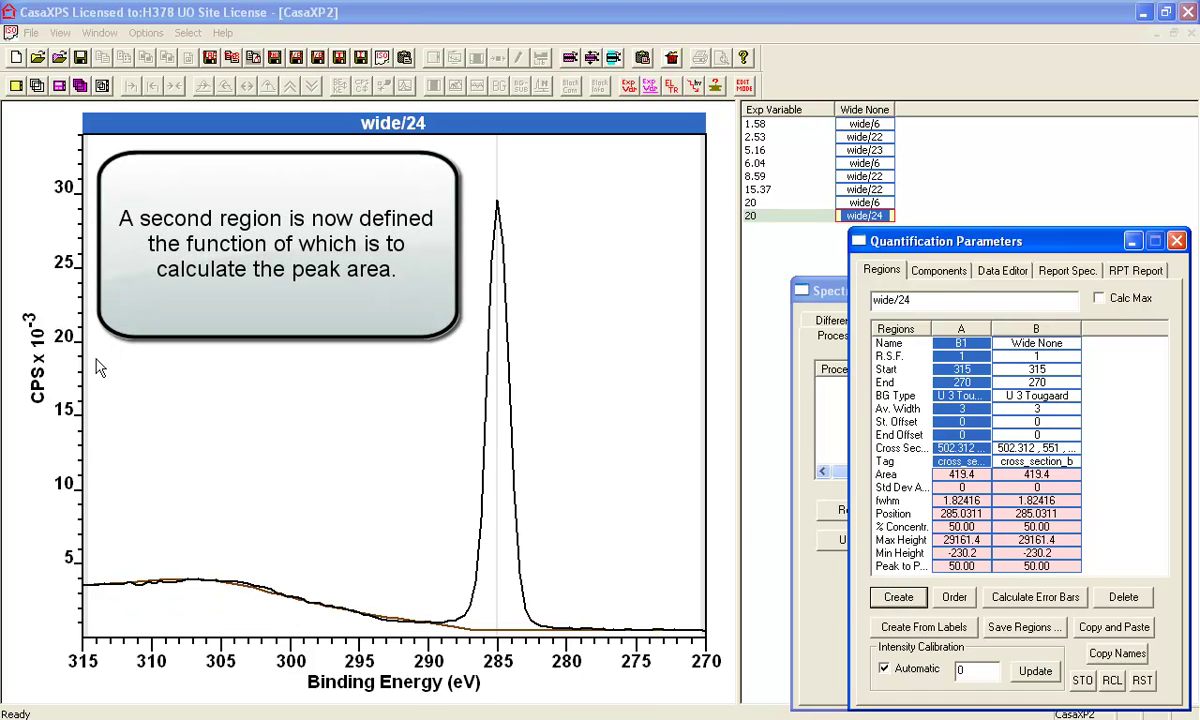
{"action": "left_click_drag", "start_coordinate": [100, 368], "coordinate": [455, 365]}
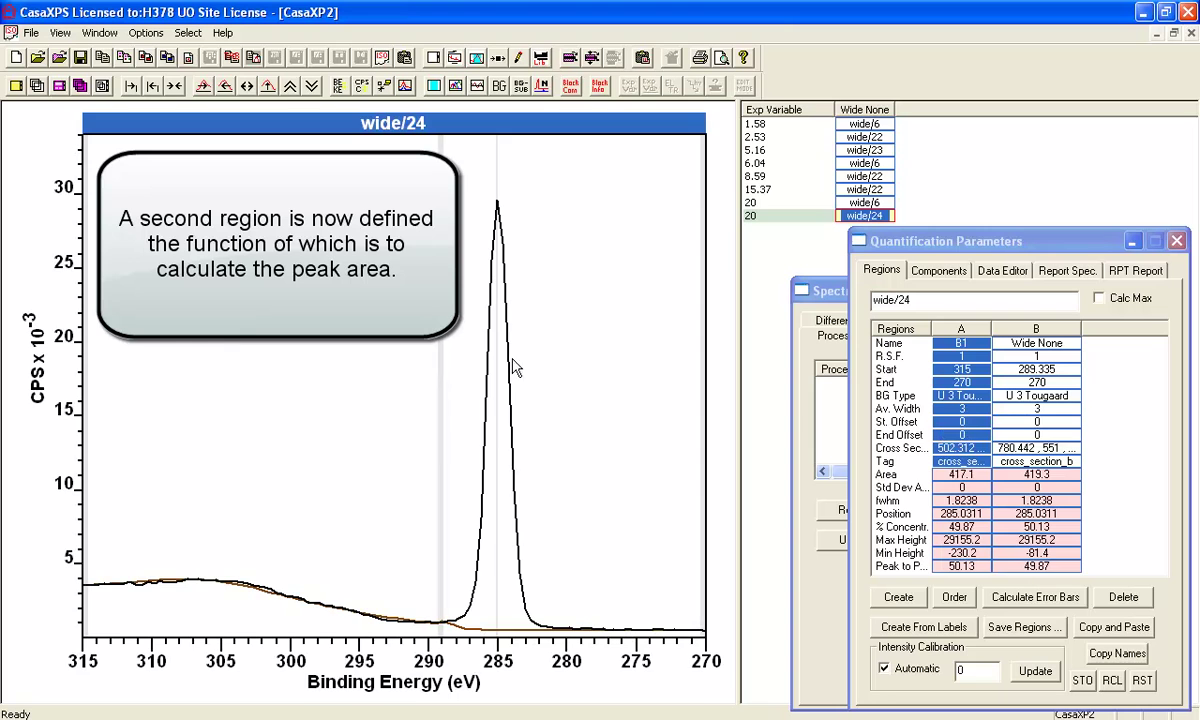
{"action": "left_click_drag", "start_coordinate": [665, 447], "coordinate": [557, 447]}
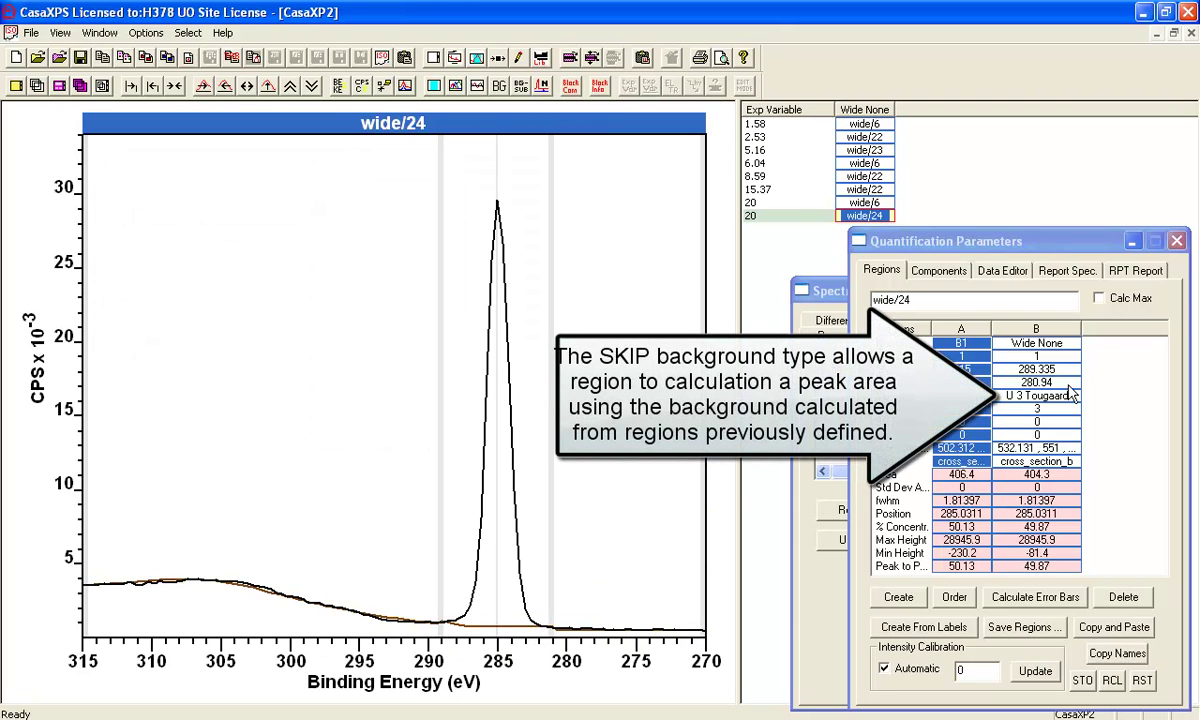
Step: Set the new region's background type to Skip
{"action": "left_click", "coordinate": [1049, 398]}
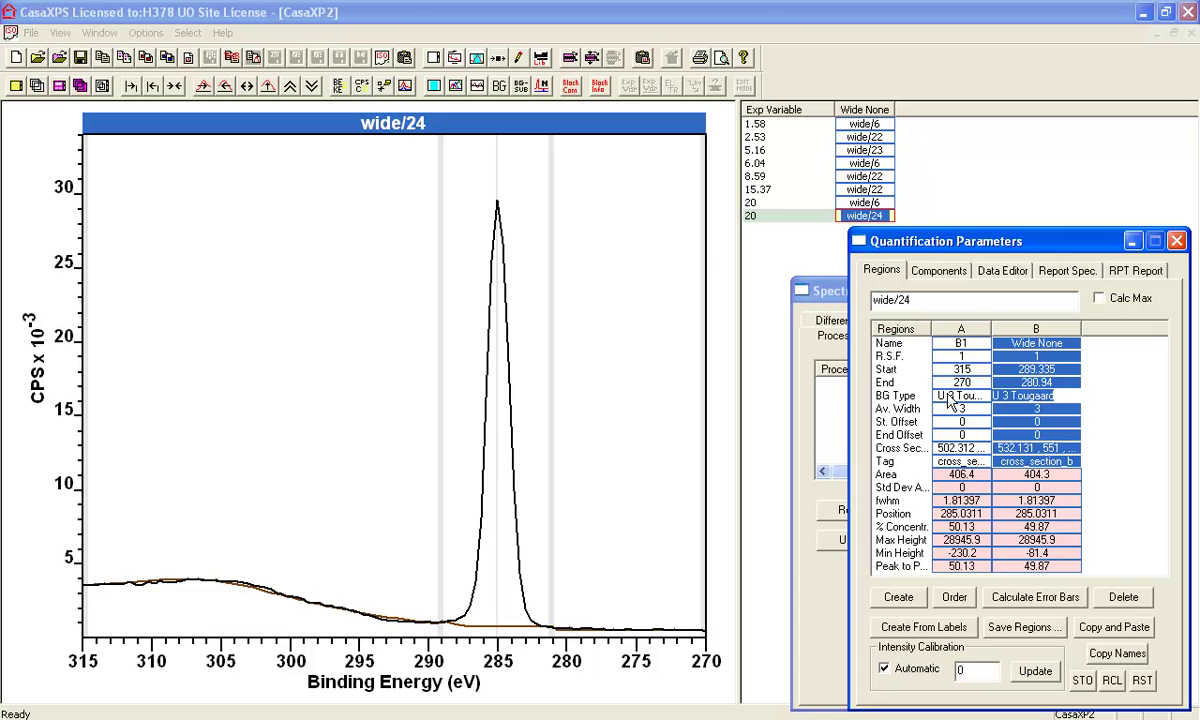
{"action": "type", "text": "s"}
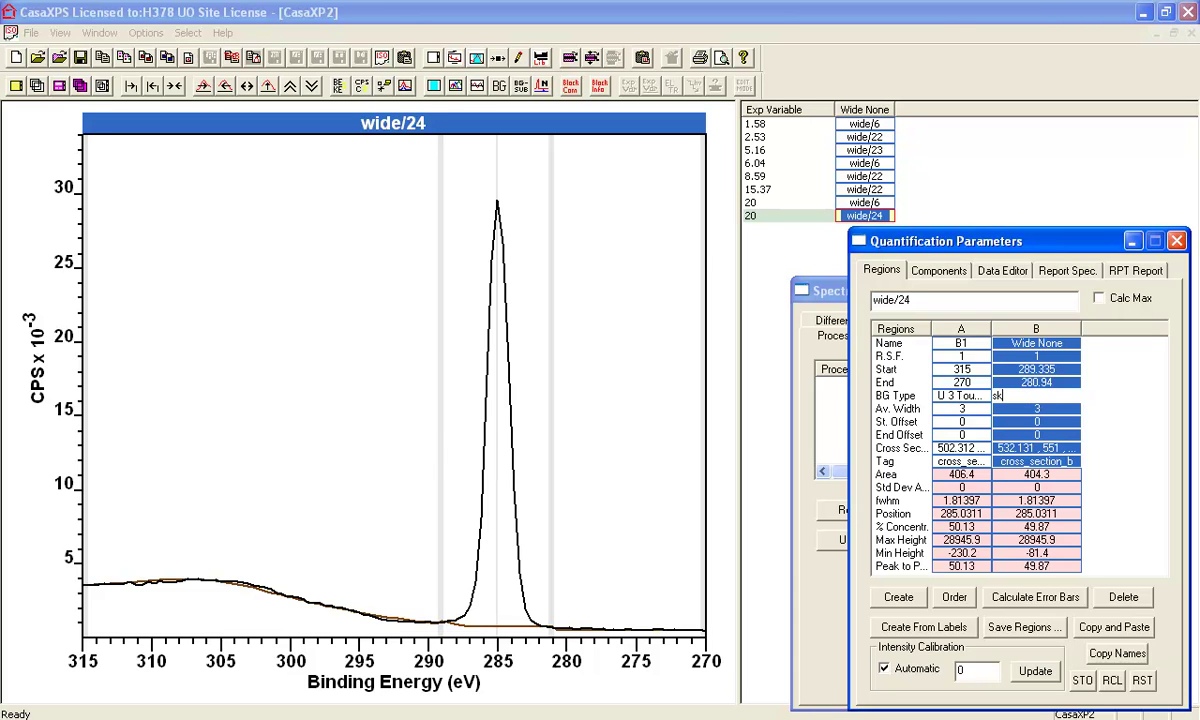
{"action": "type", "text": "k"}
{"action": "key", "text": "Return"}
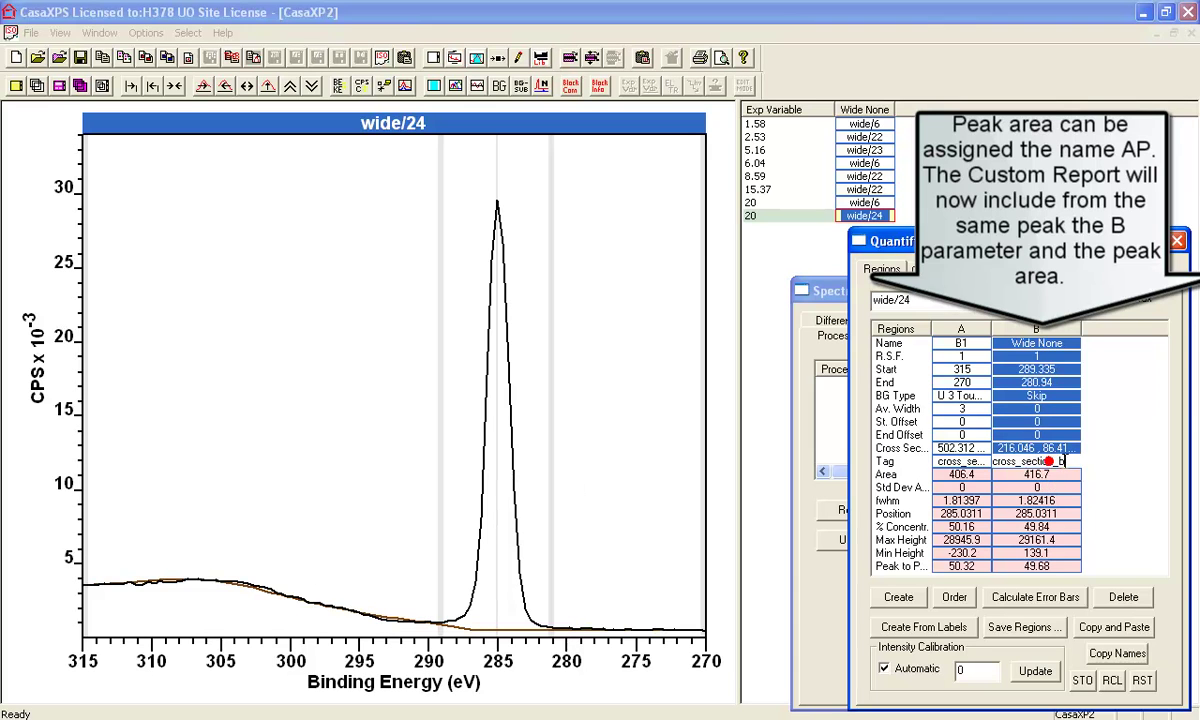
Step: Replace the copied cross_section_b tag with raw area cpsev and rename the second wide/24 region AP
{"action": "left_click", "coordinate": [1068, 458]}
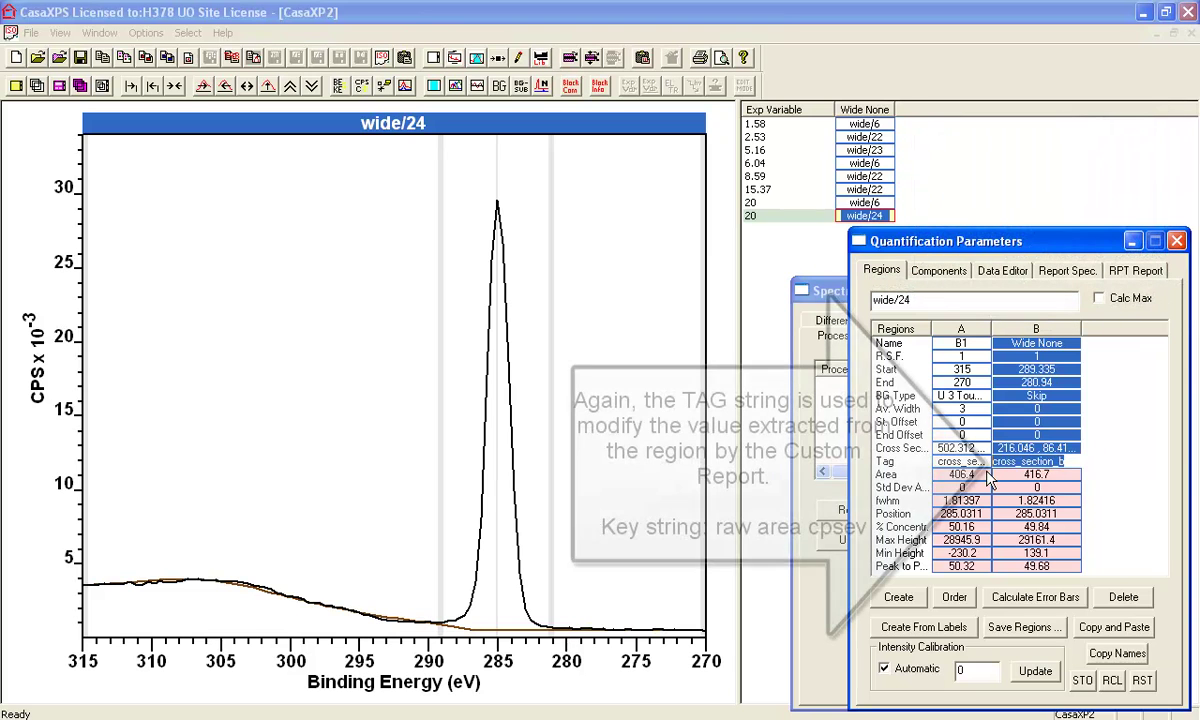
{"action": "key", "text": "BackSpace"}
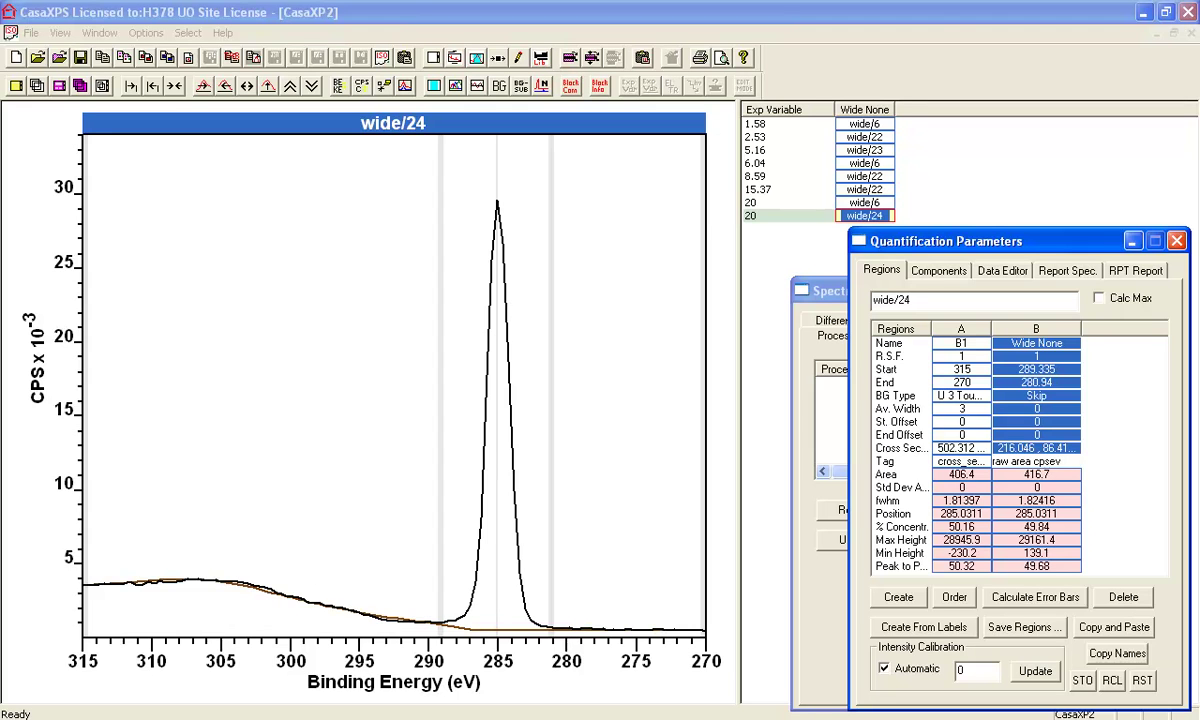
{"action": "left_click", "coordinate": [994, 462]}
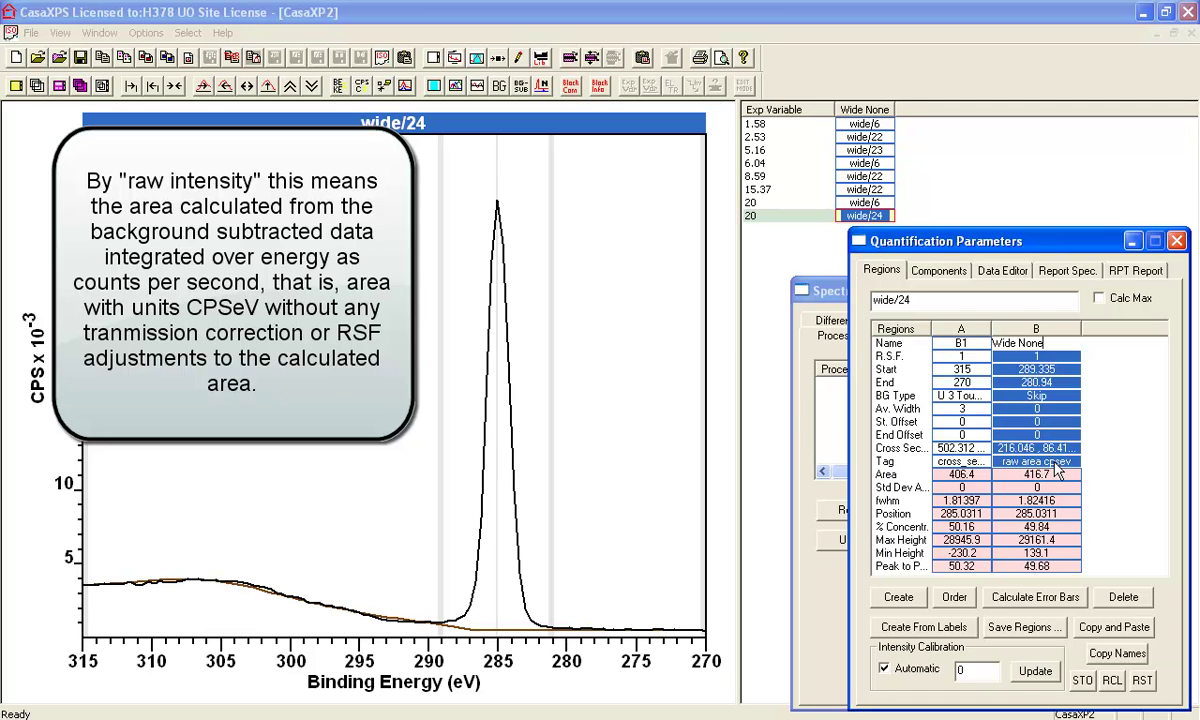
{"action": "left_click", "coordinate": [1000, 343]}
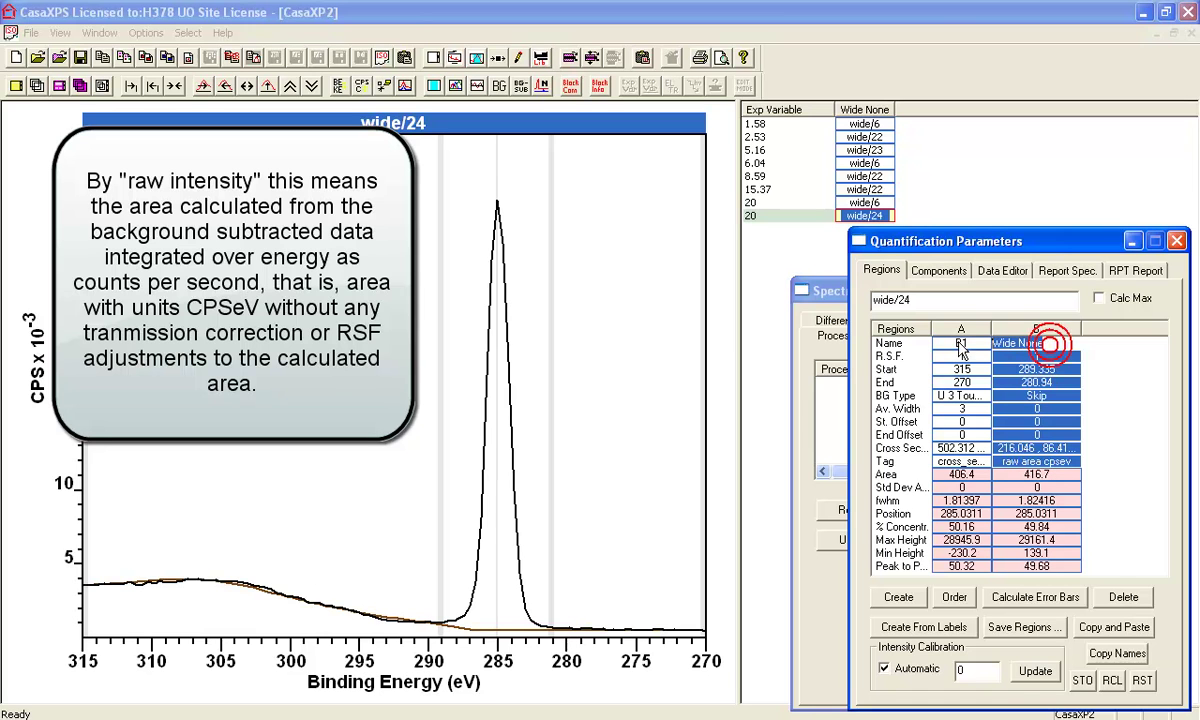
{"action": "type", "text": "A"}
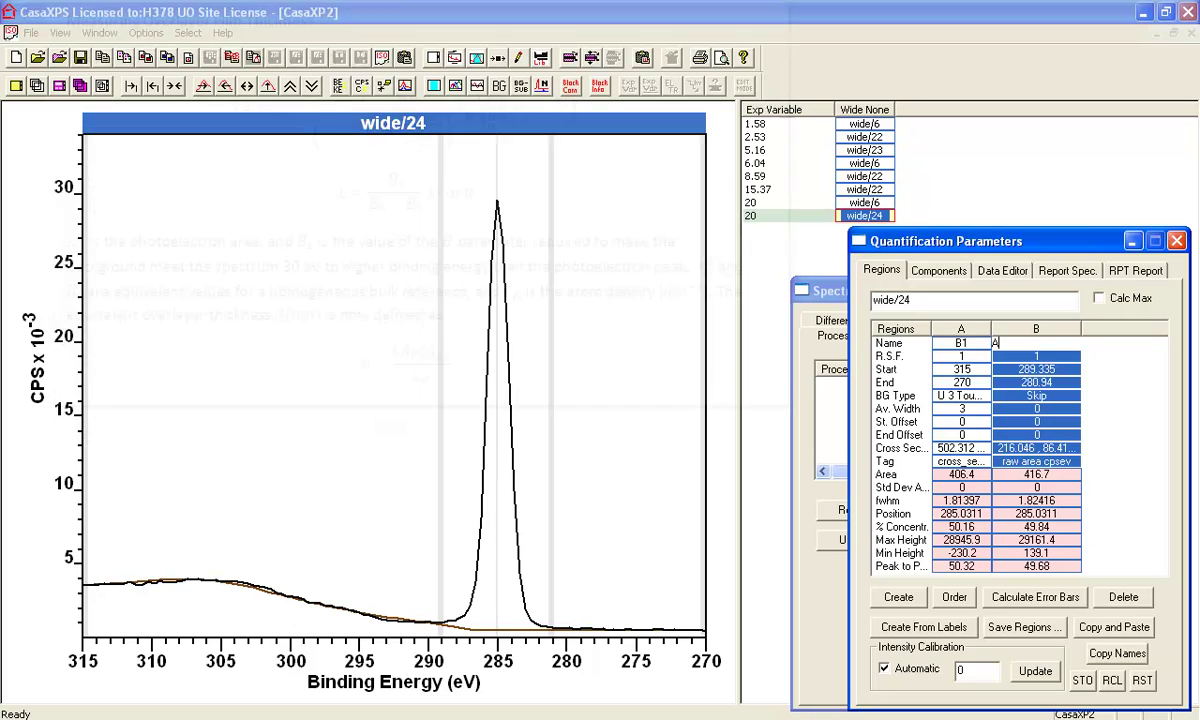
{"action": "type", "text": "P"}
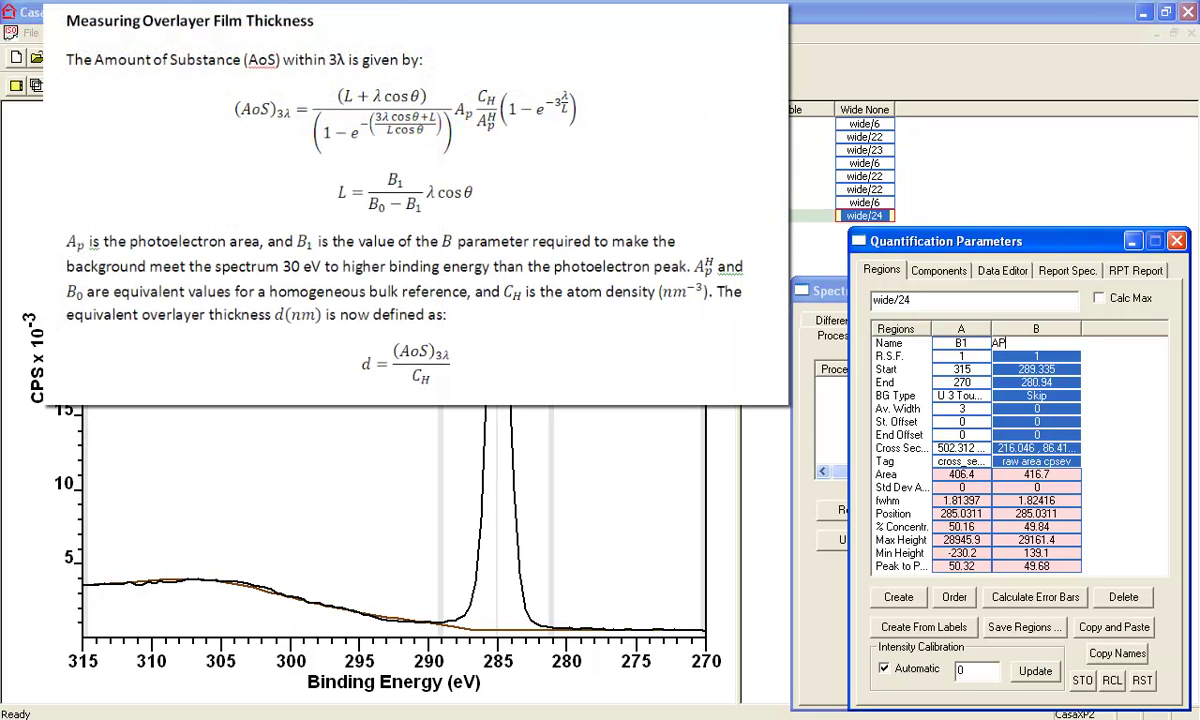
{"action": "key", "text": "Return"}
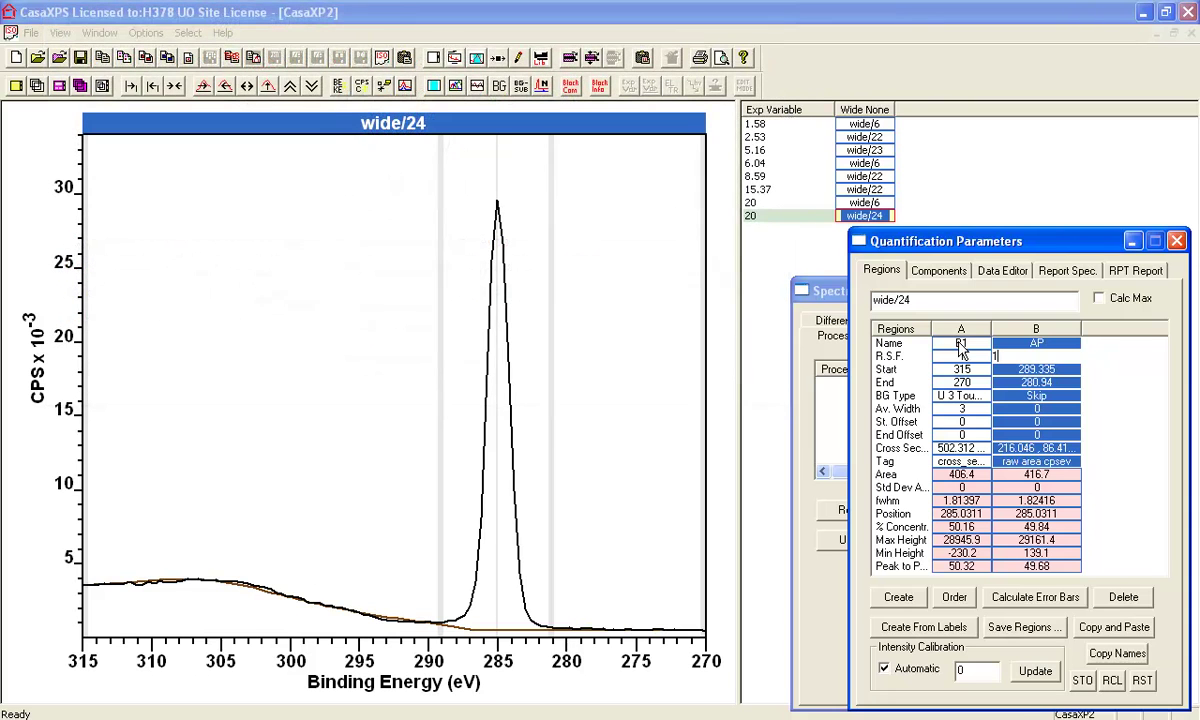
Step: Propagate the B1 and AP regions to all eight selected wide spectra
{"action": "left_click", "coordinate": [864, 110]}
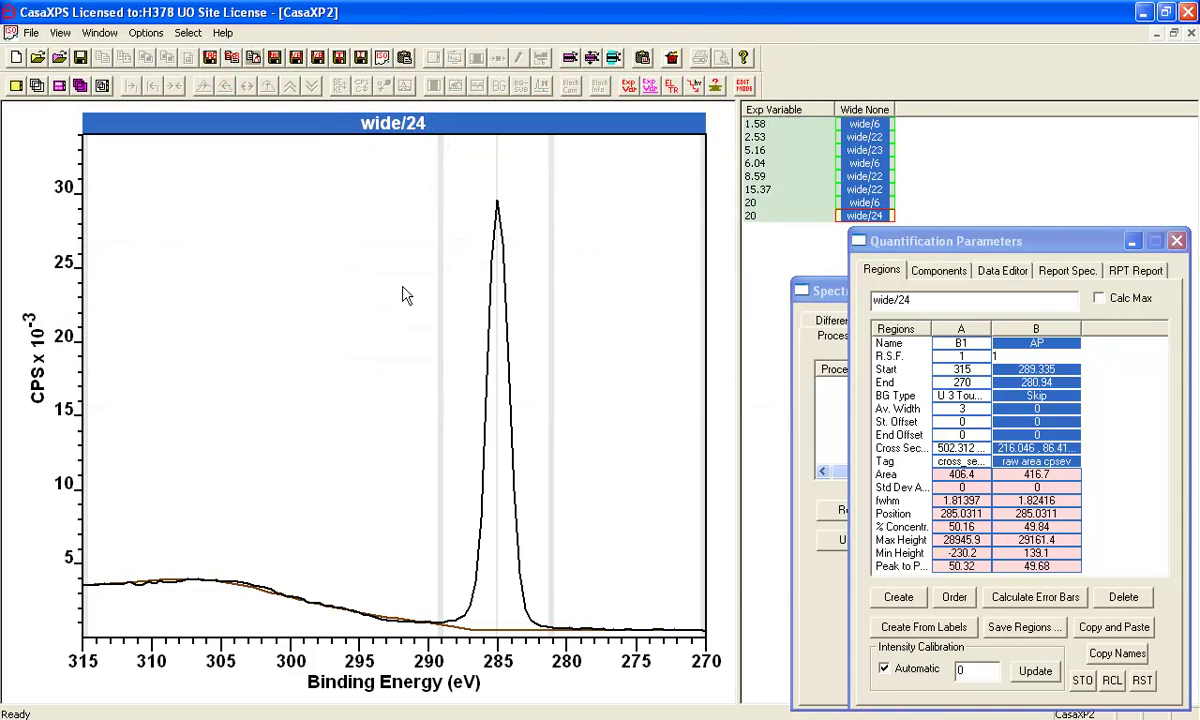
{"action": "right_click", "coordinate": [356, 300]}
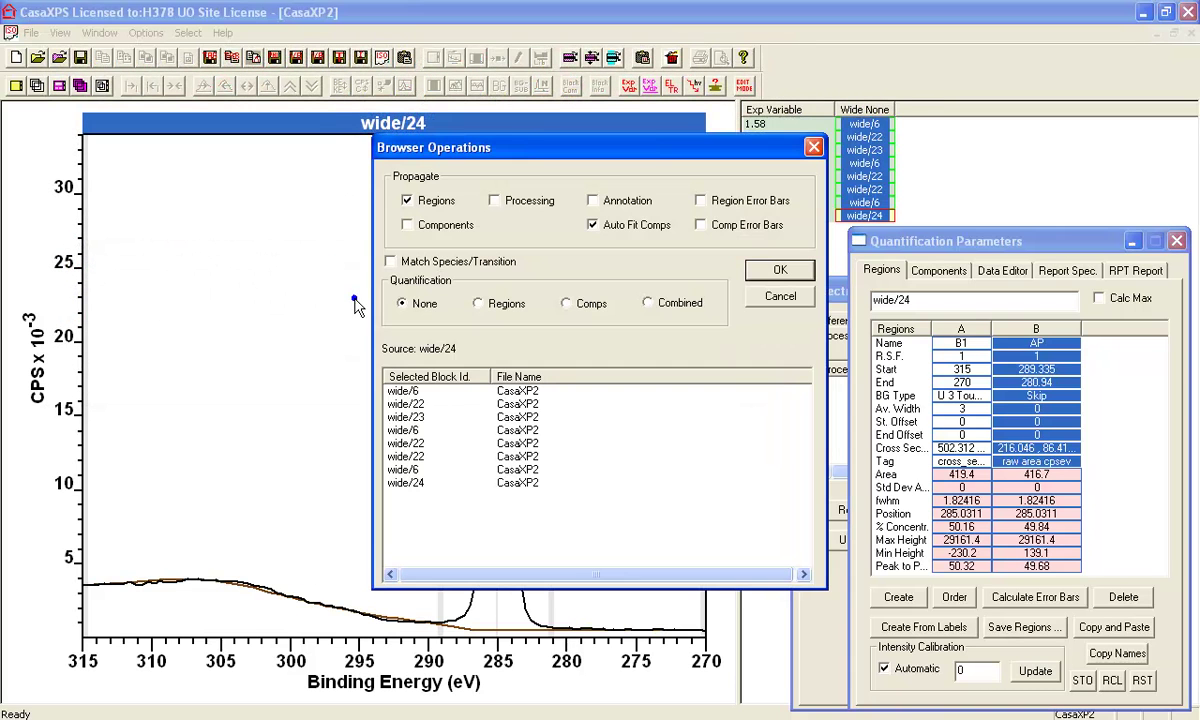
{"action": "left_click", "coordinate": [780, 272]}
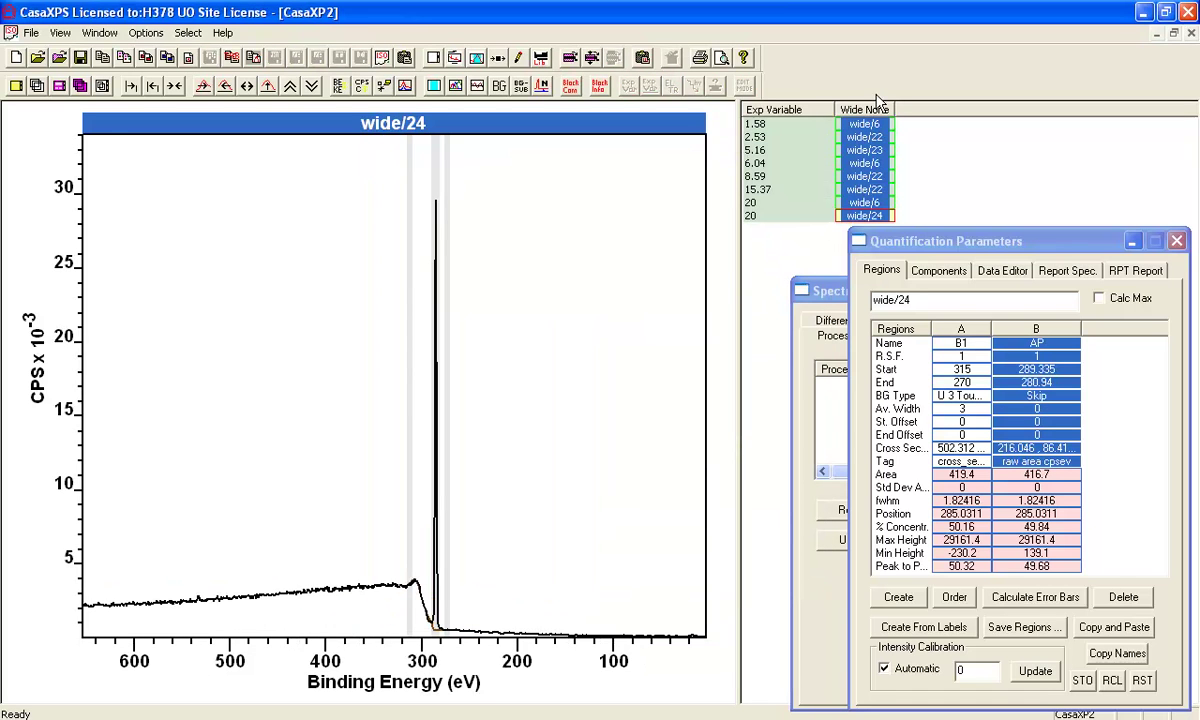
Step: Browse wide/6, wide/22 and other spectra to confirm both regions appear, then select AP's name
{"action": "left_click", "coordinate": [864, 125]}
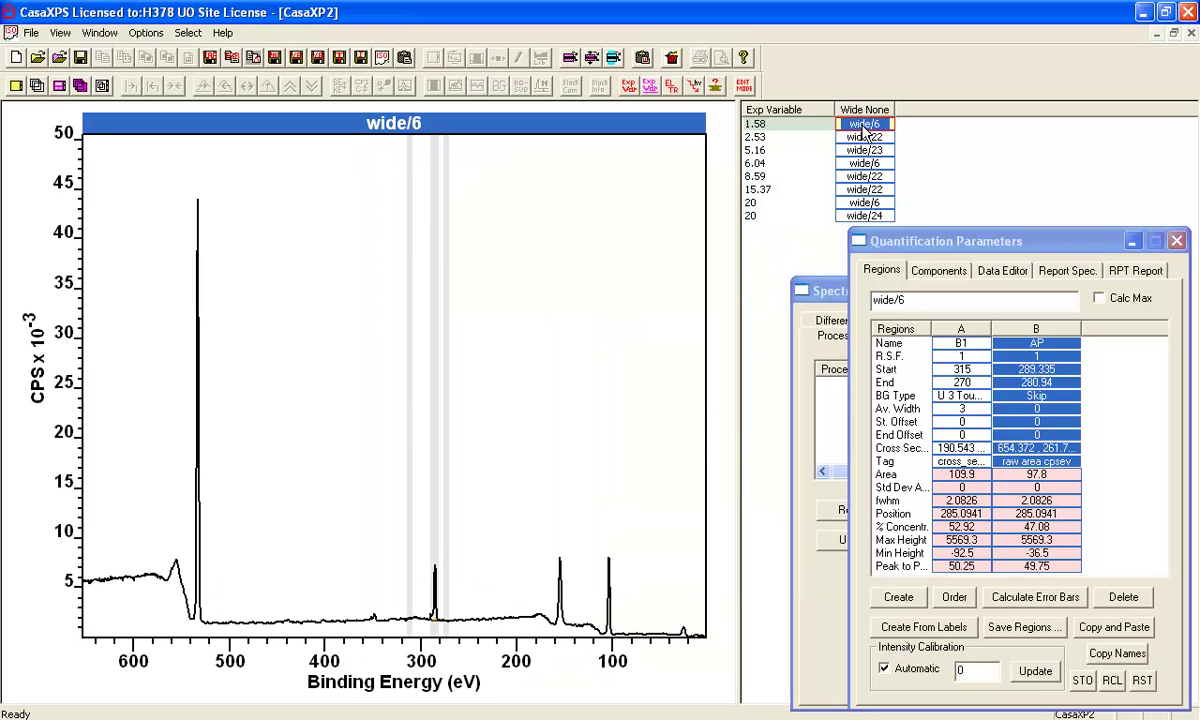
{"action": "left_click", "coordinate": [865, 137]}
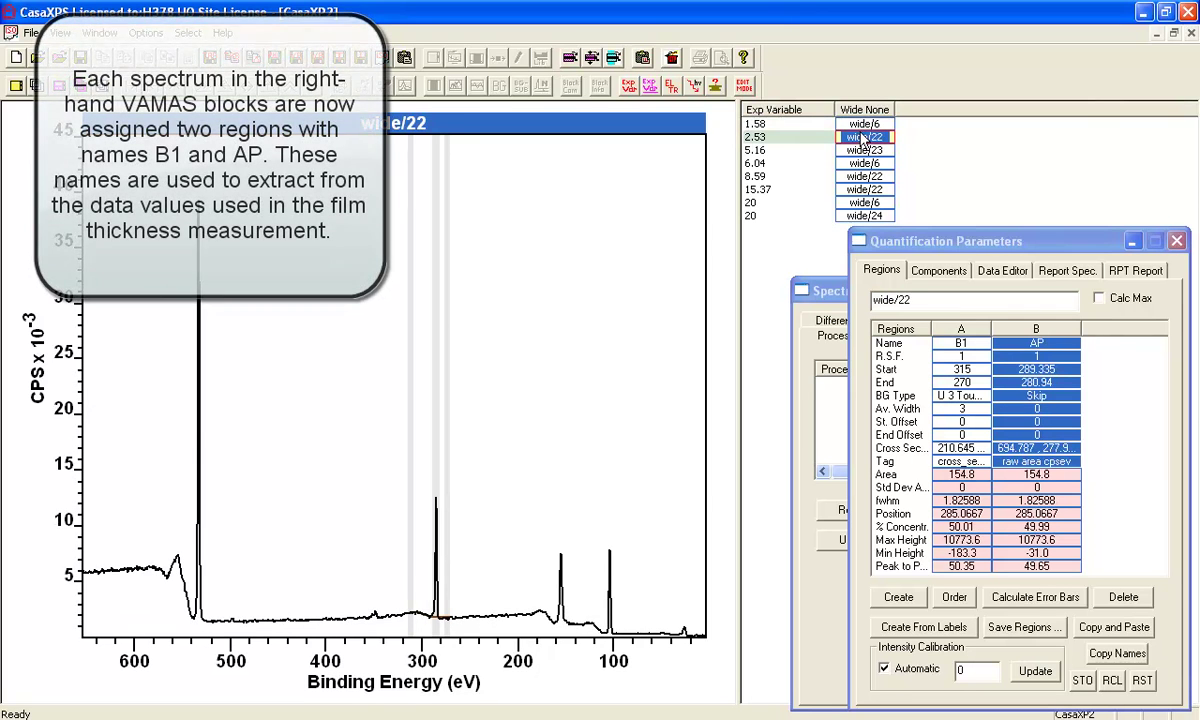
{"action": "key", "text": "Down"}
{"action": "key", "text": "Down"}
{"action": "key", "text": "Down"}
{"action": "key", "text": "Down"}
{"action": "key", "text": "Down"}
{"action": "key", "text": "Down"}
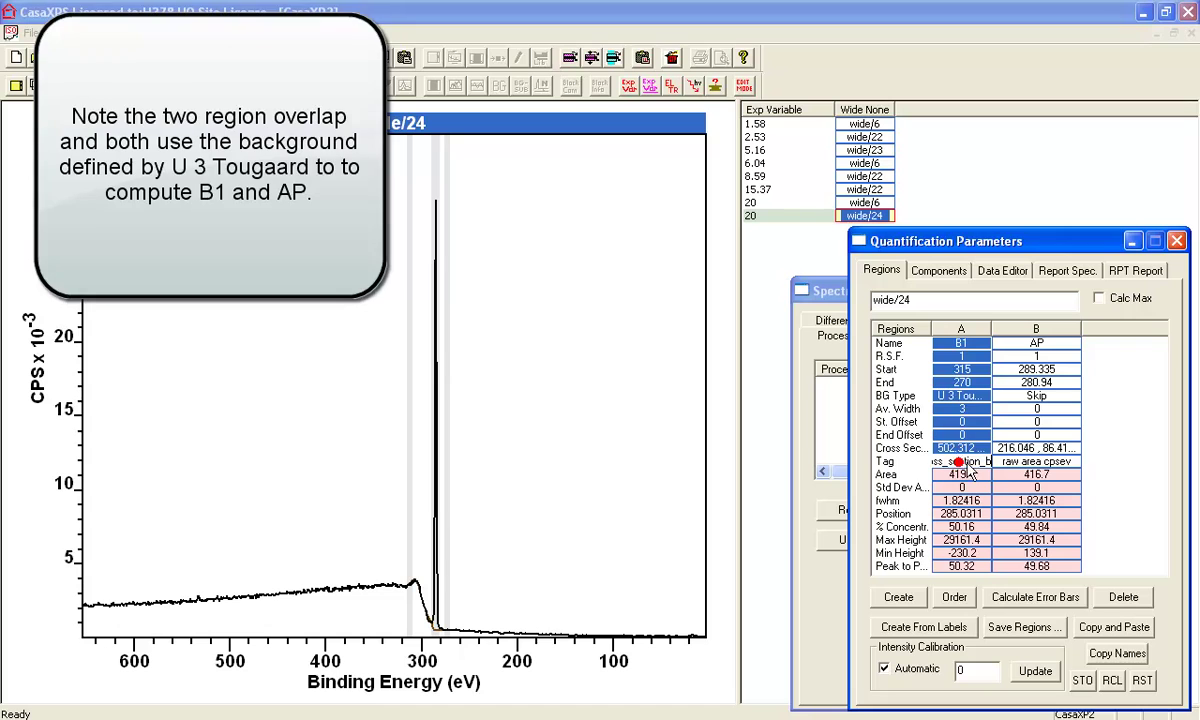
{"action": "left_click", "coordinate": [1027, 463]}
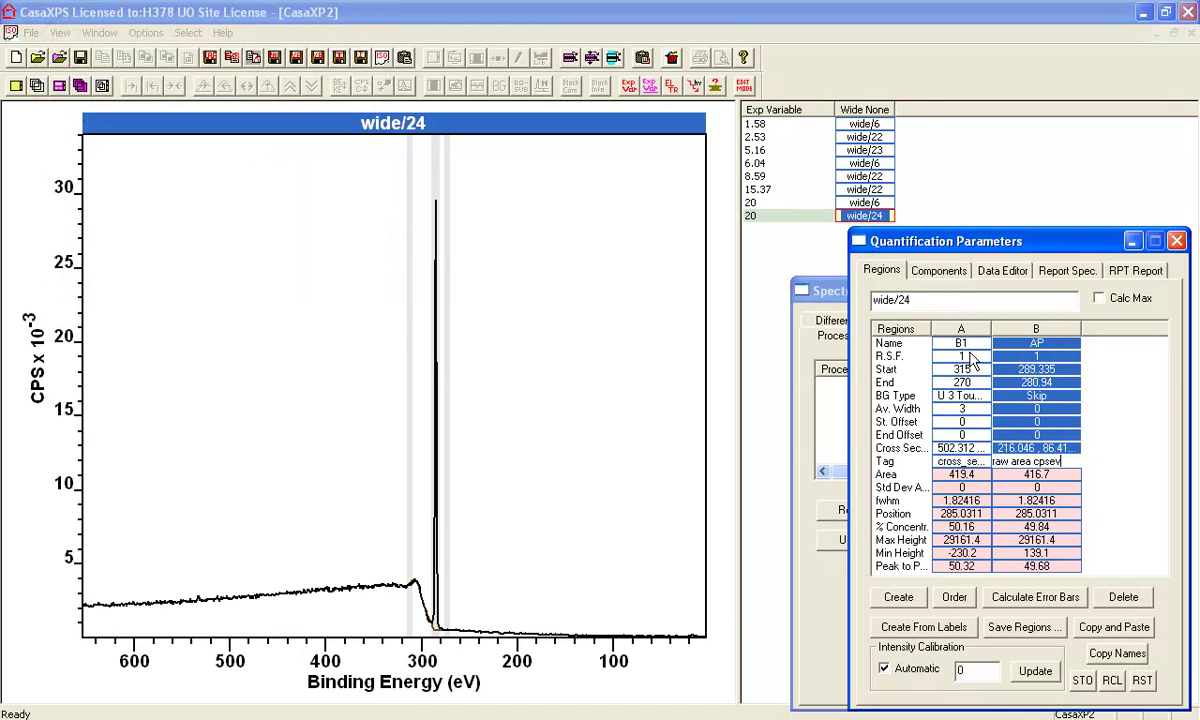
{"action": "double_click", "coordinate": [1022, 343]}
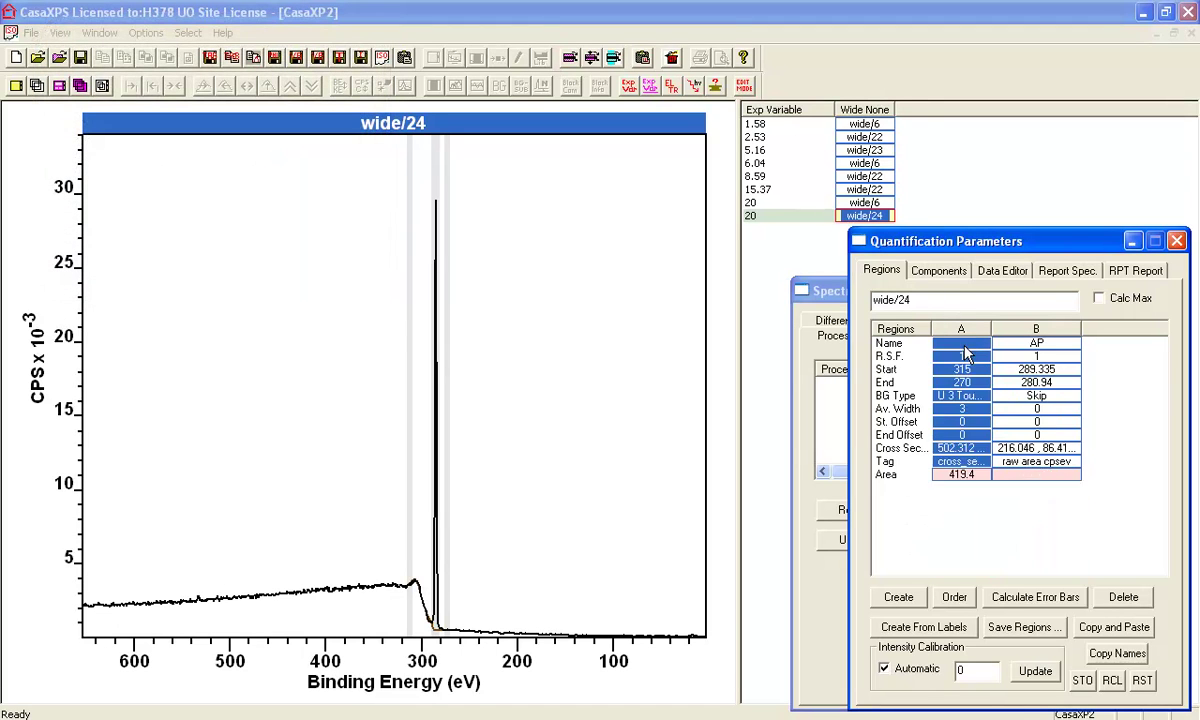
Step: Add AP and B1 to the custom report and generate a tag-defined report for all eight wide spectra
{"action": "left_click", "coordinate": [1058, 270]}
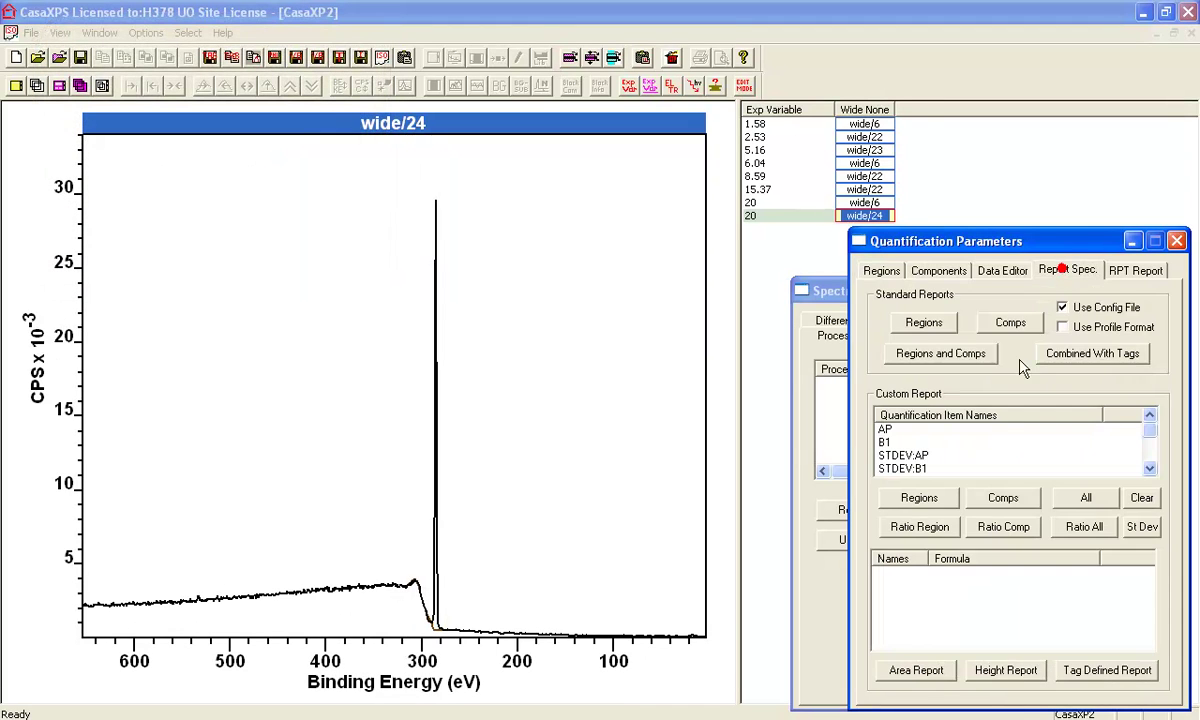
{"action": "left_click", "coordinate": [918, 497]}
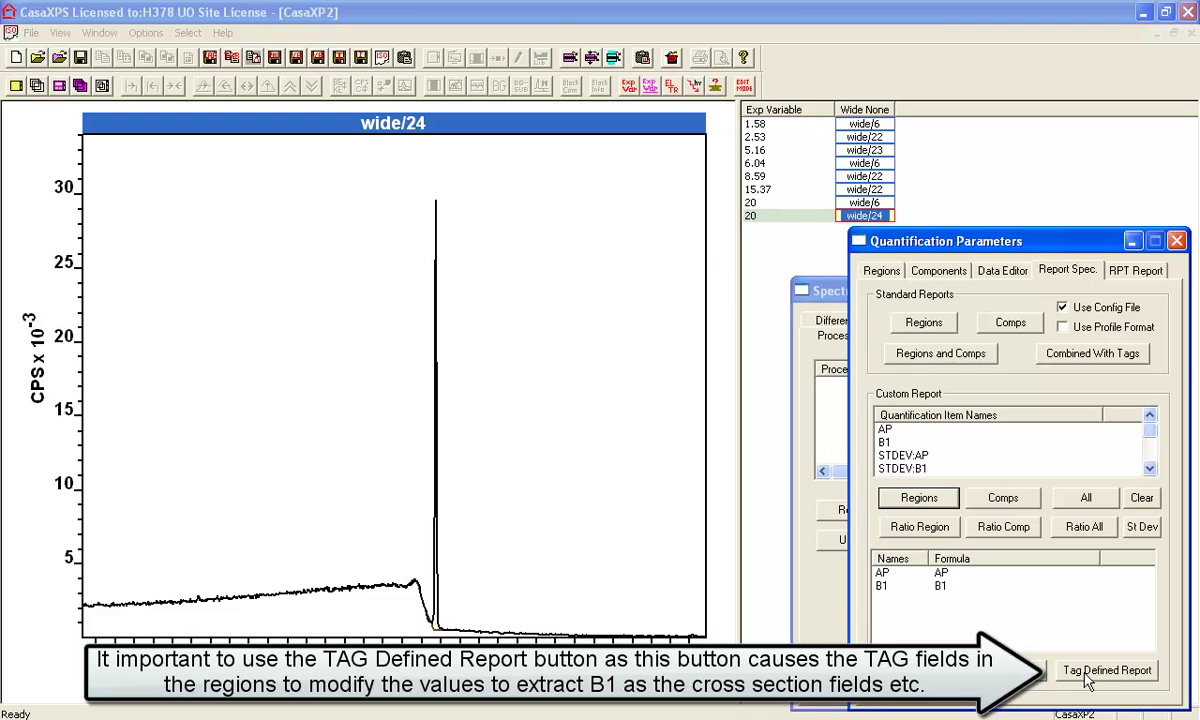
{"action": "left_click", "coordinate": [852, 110]}
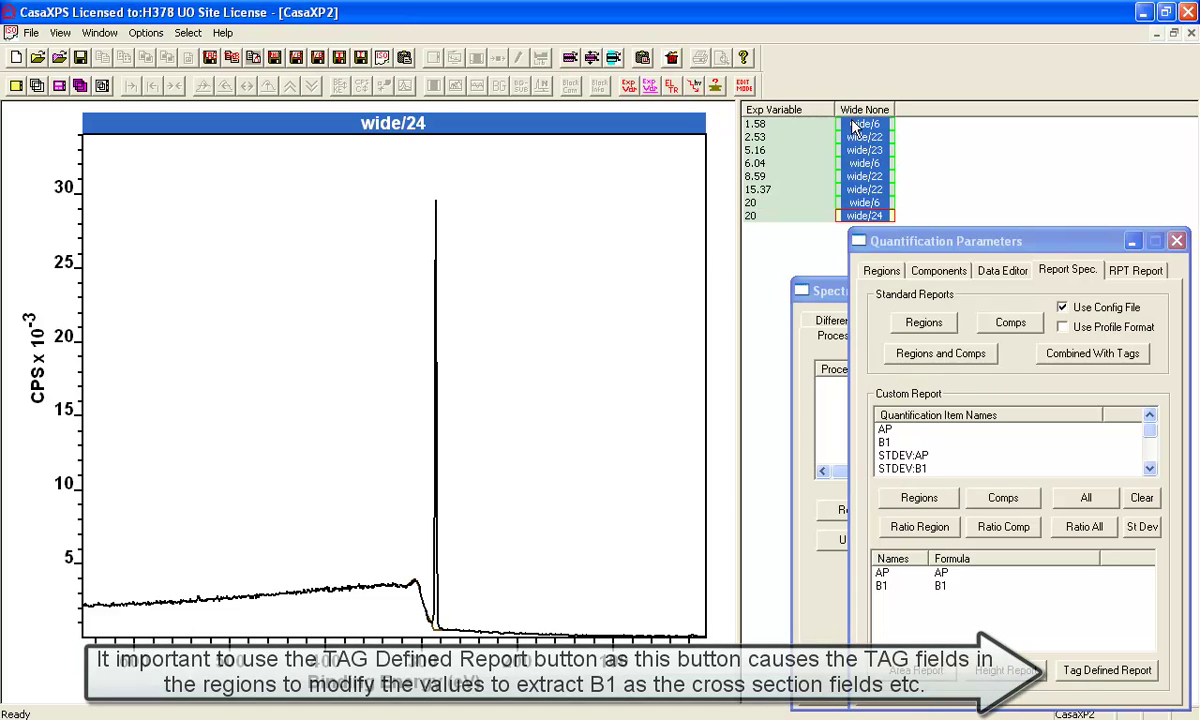
{"action": "left_click", "coordinate": [1094, 673]}
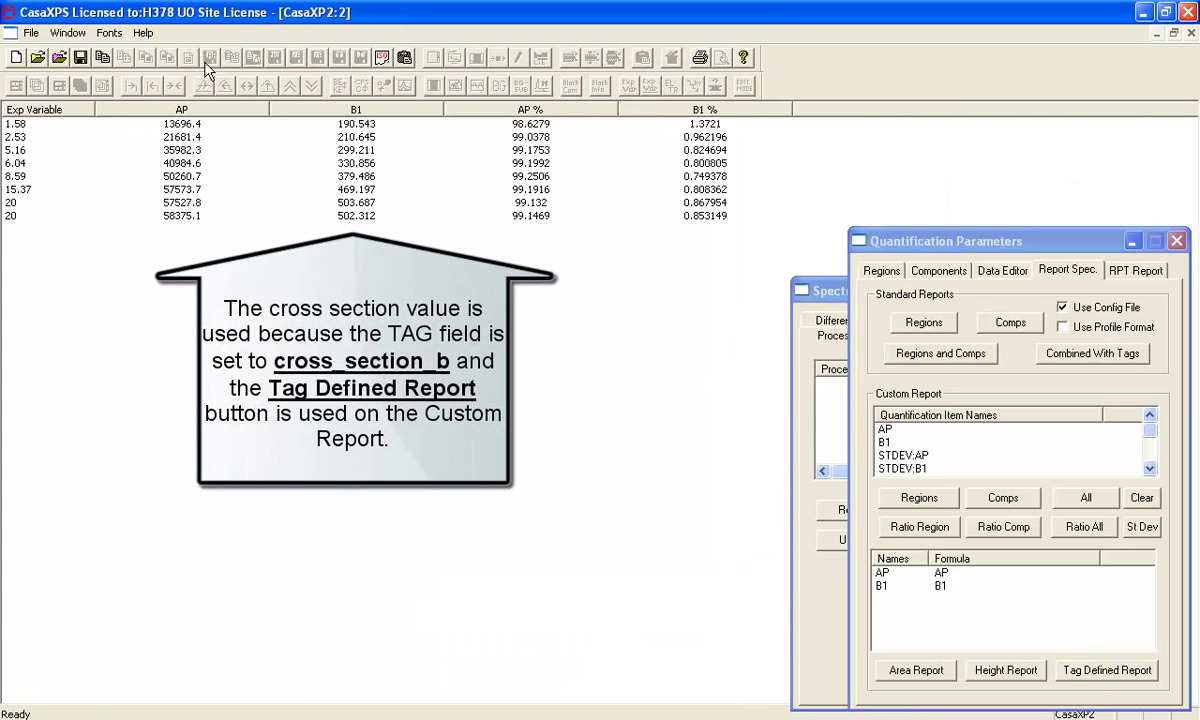